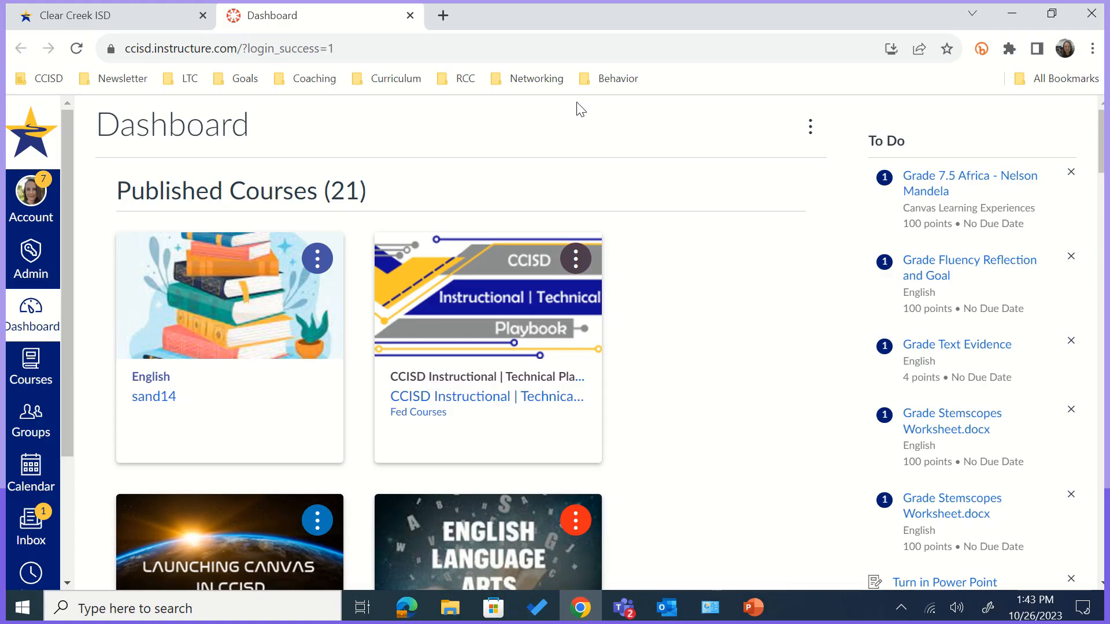
Open the modules of the English course and find the Unit 1- Nonfiction Text Features module
click(158, 403)
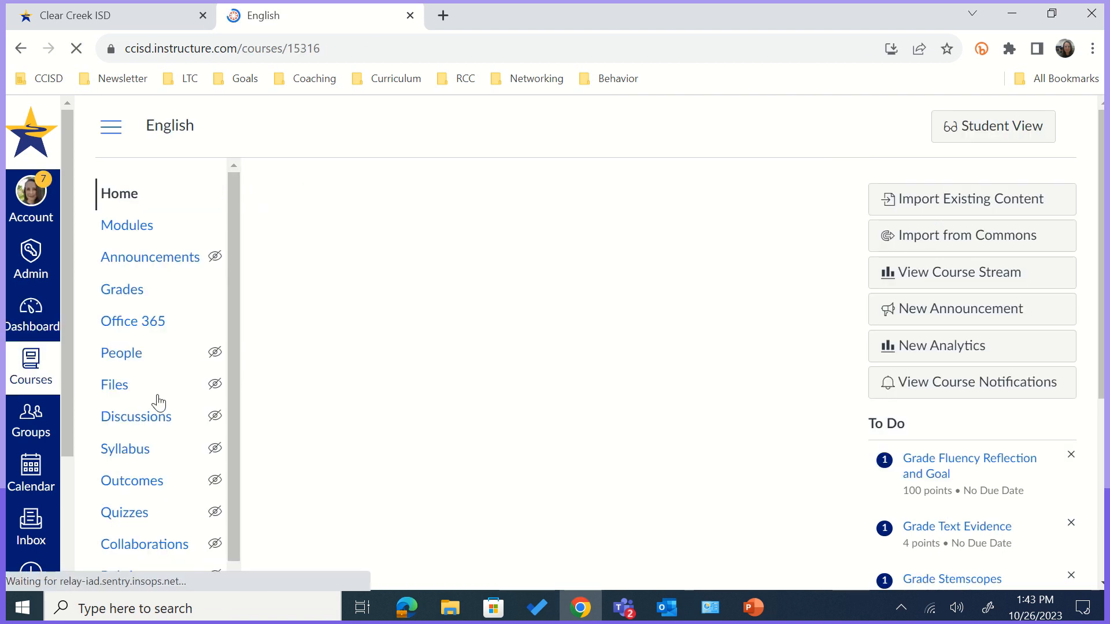
click(141, 234)
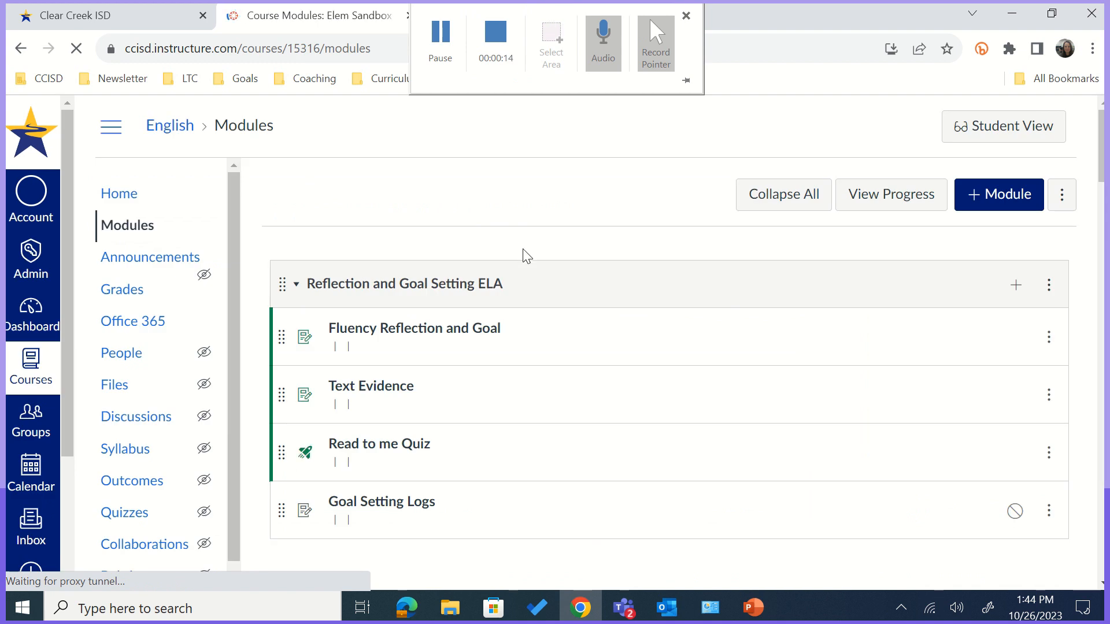
scroll(448, 176, down, 5)
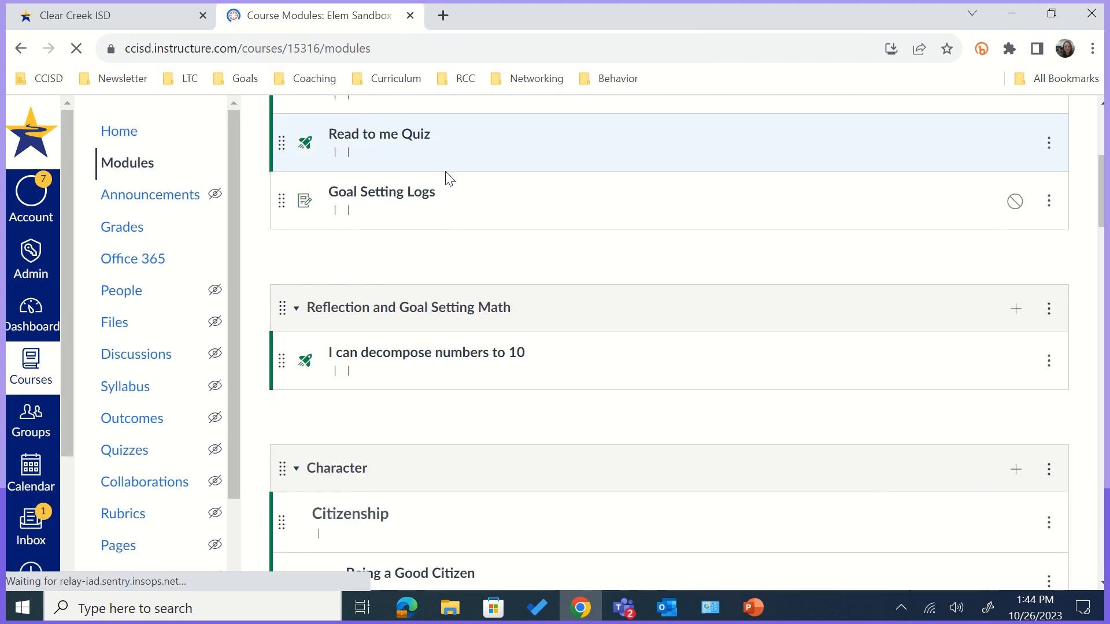
scroll(445, 173, down, 12)
scroll(445, 173, up, 8)
scroll(445, 172, down, 2)
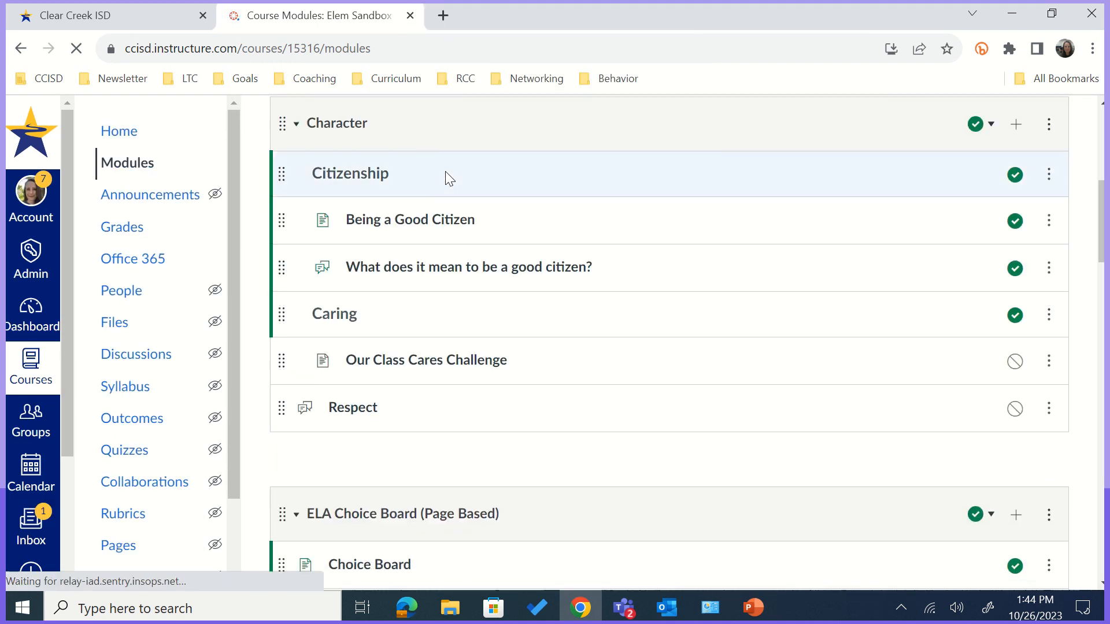
scroll(448, 178, down, 15)
scroll(520, 191, up, 2)
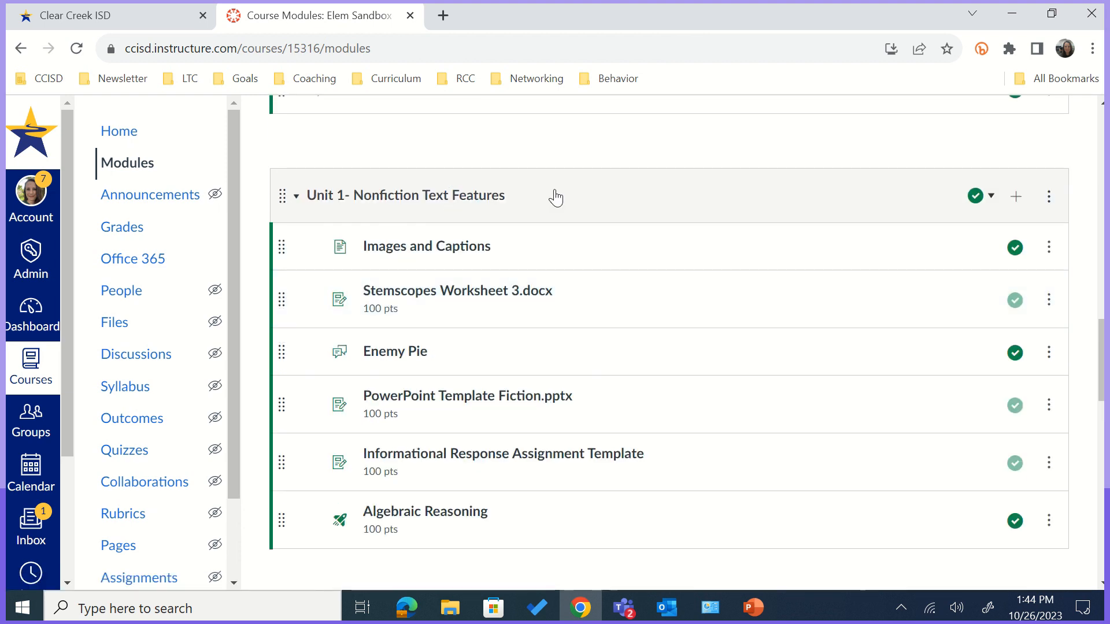
Create a new assignment named "Readers Response" in the Unit 1- Nonfiction Text Features module
click(1018, 199)
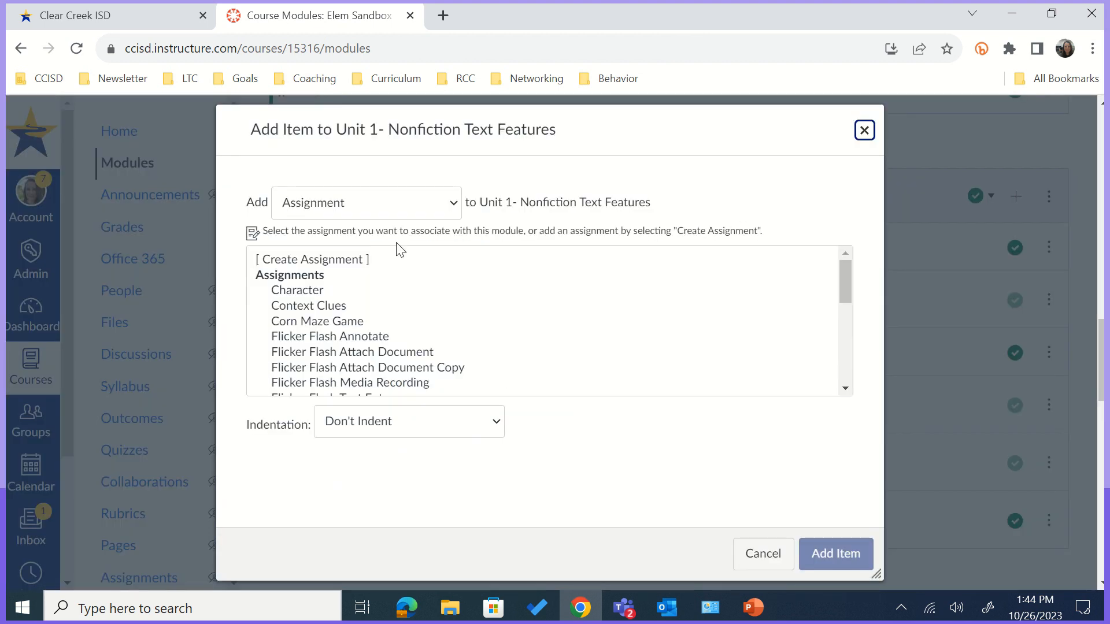
click(452, 207)
click(438, 237)
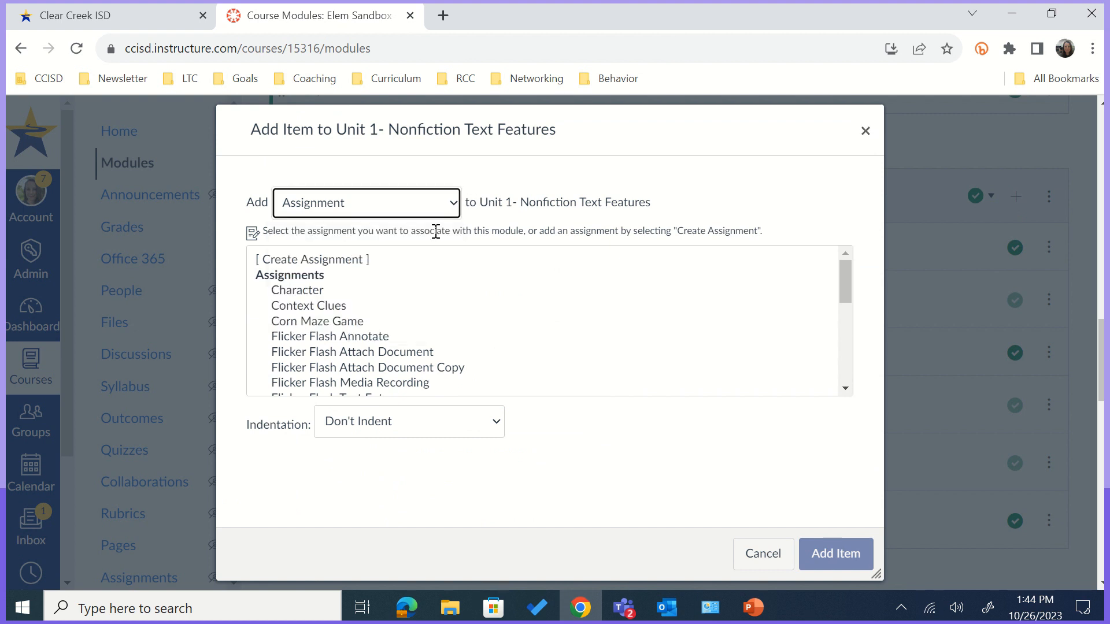
click(339, 261)
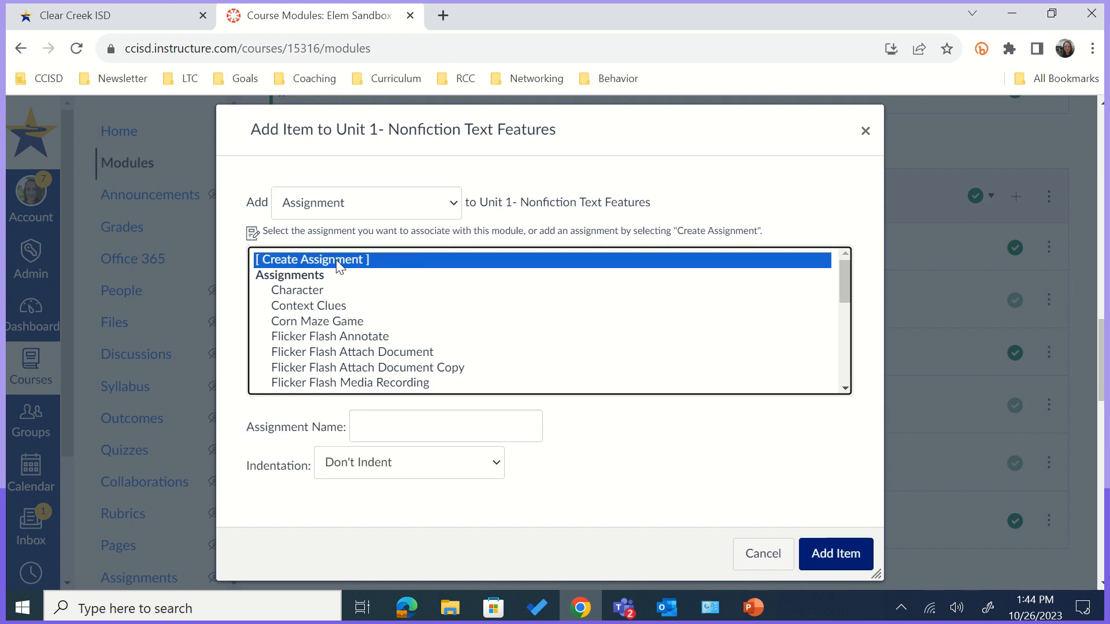
click(518, 429)
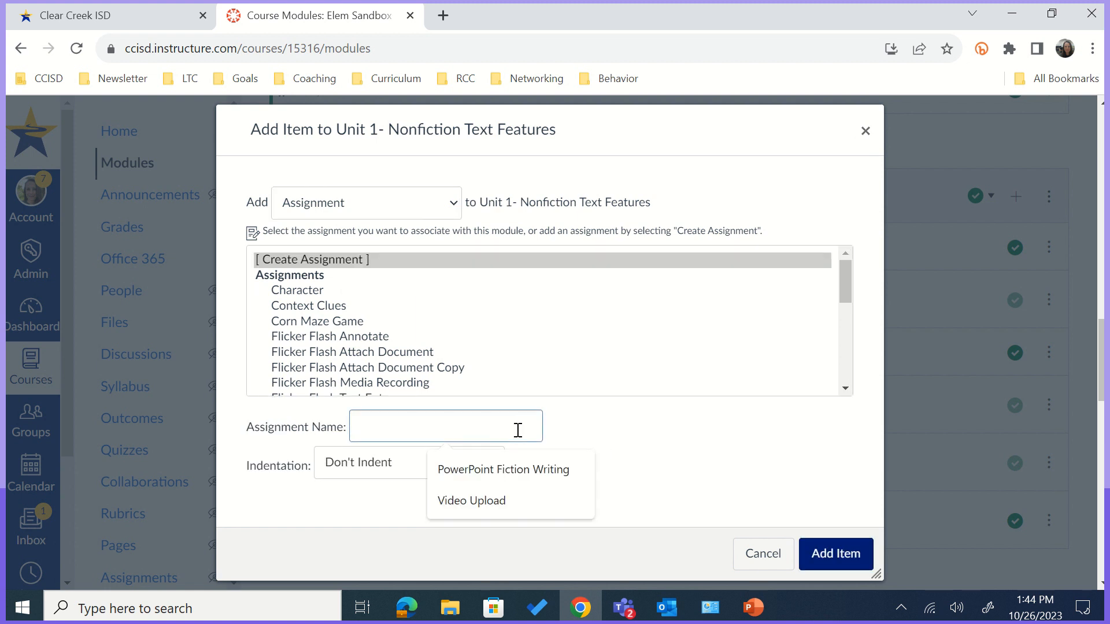
text(Reade)
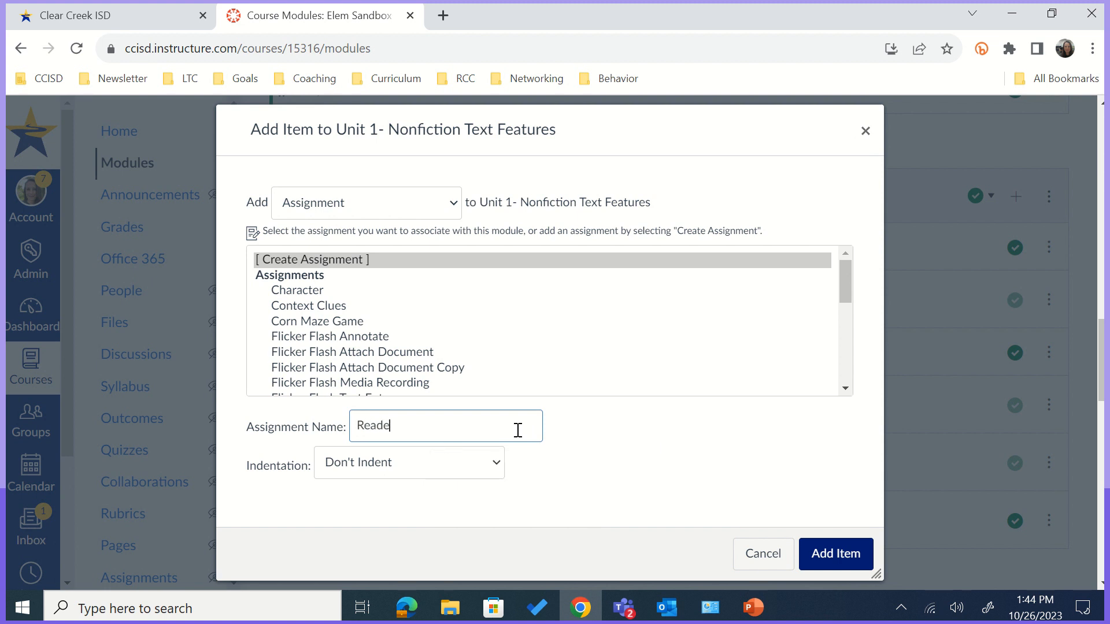
text(rs Response)
click(837, 555)
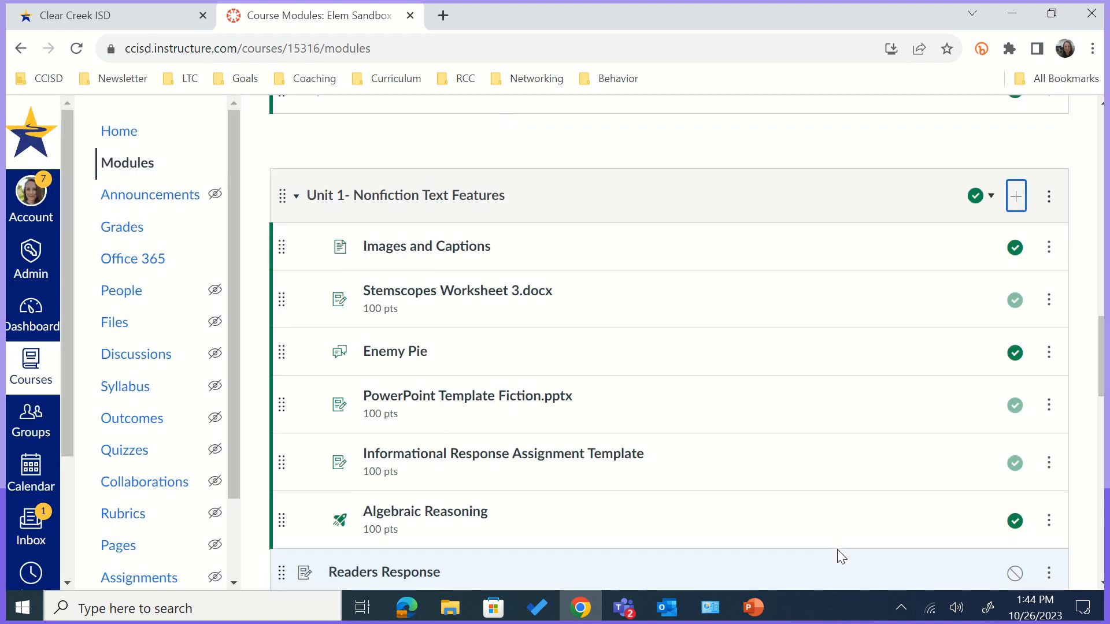
Open the Readers Response assignment for editing and enter "Prompt" as its description
scroll(837, 552, down, 2)
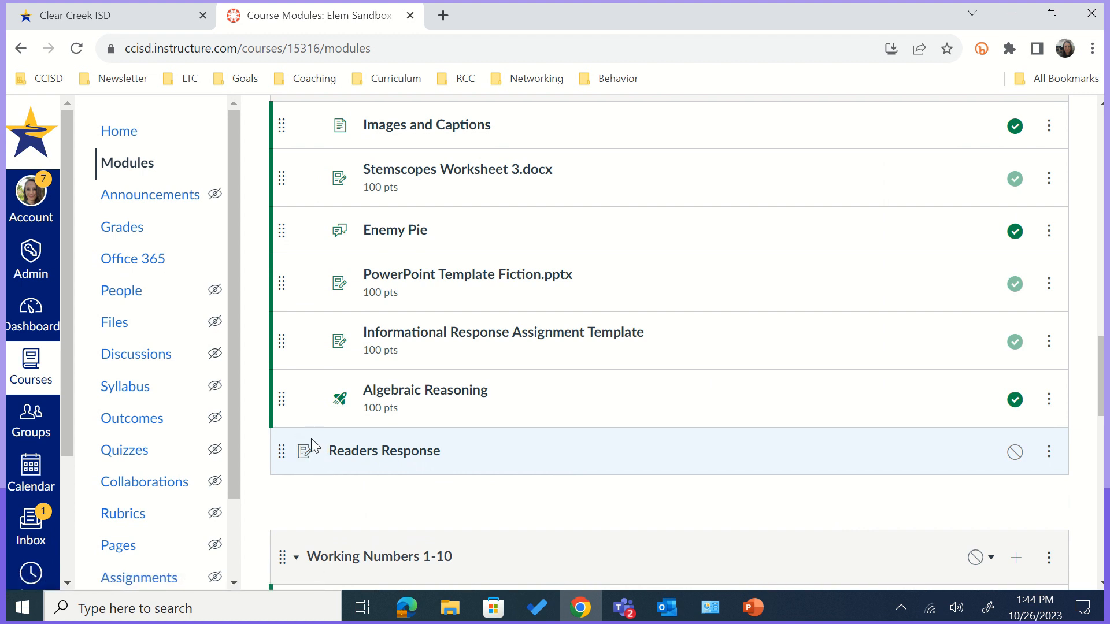
click(373, 452)
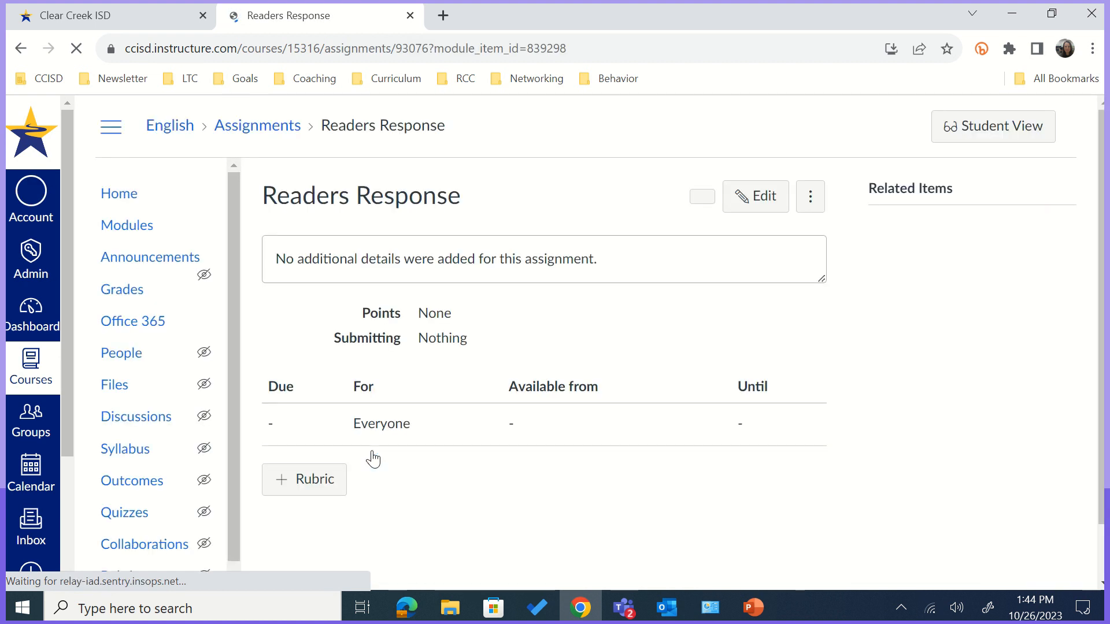
click(754, 211)
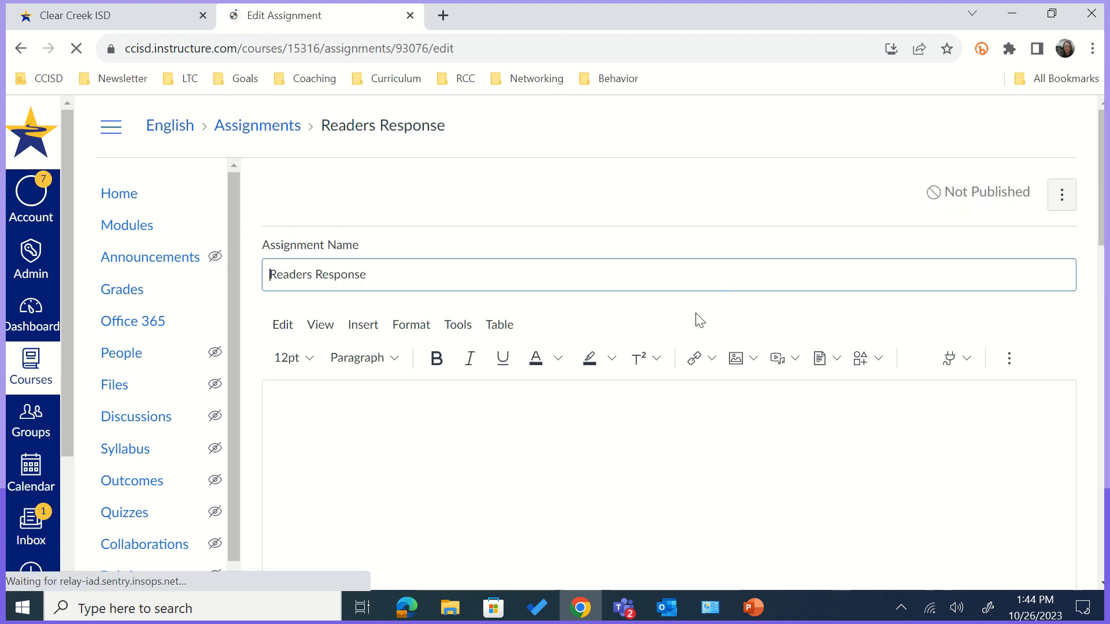
scroll(699, 320, down, 1)
click(568, 337)
text(P)
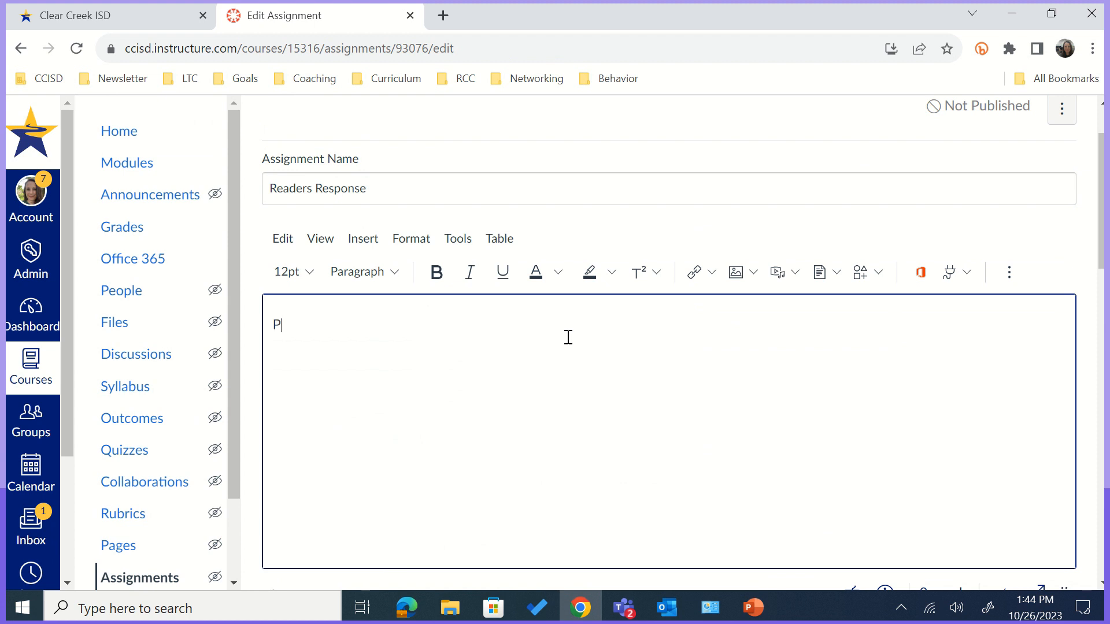
text(rompt)
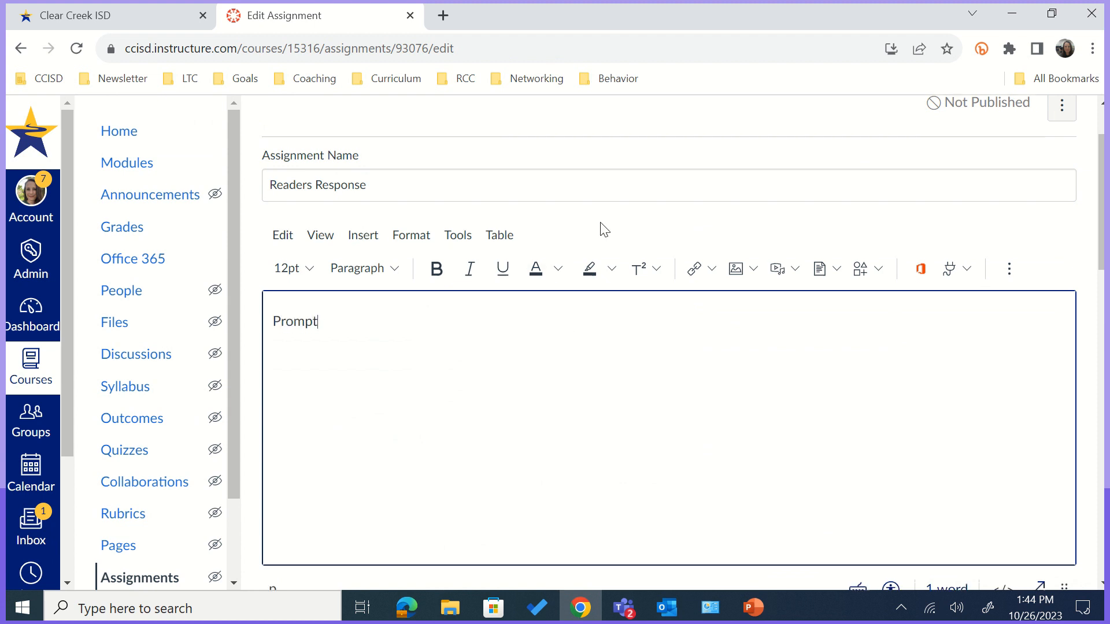
Set the assignment's points to 100
scroll(604, 227, down, 4)
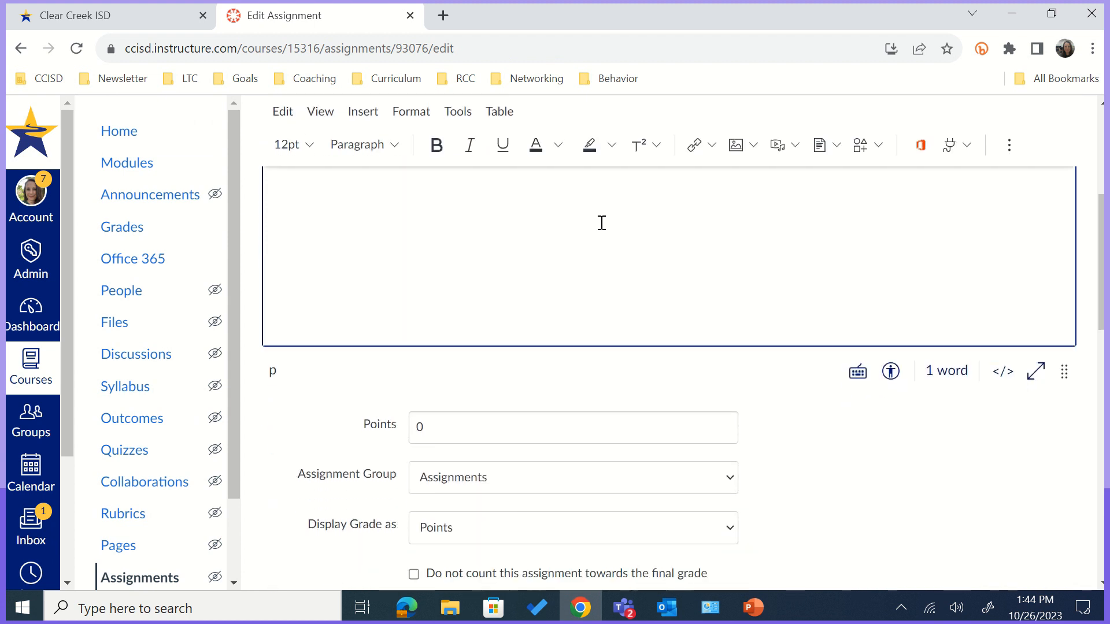
scroll(602, 223, down, 1)
click(511, 388)
key(BackSpace)
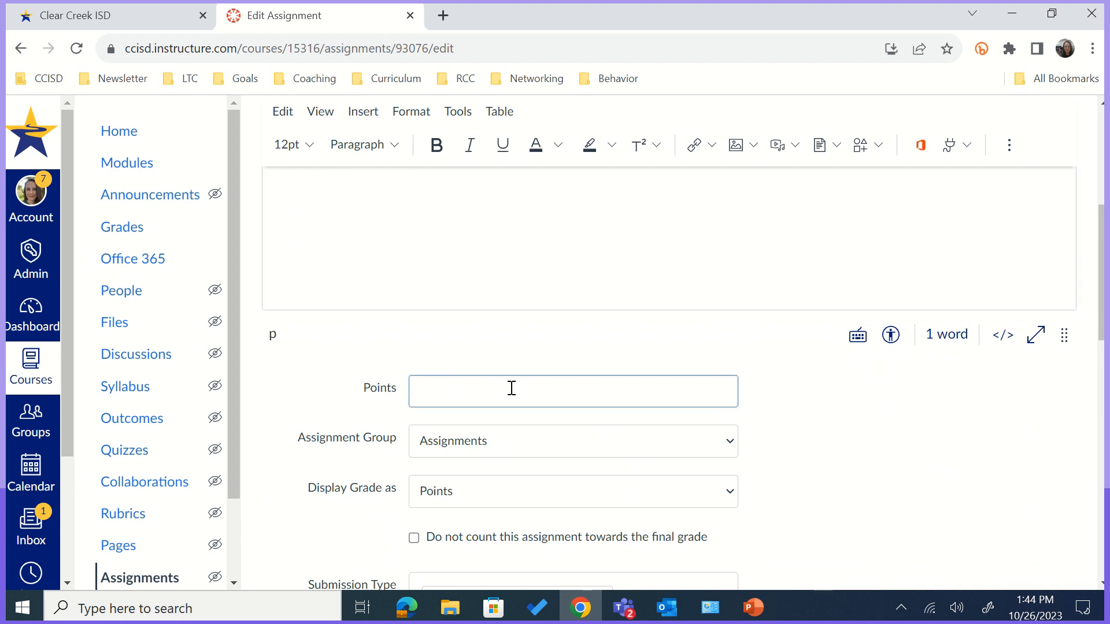
text(100)
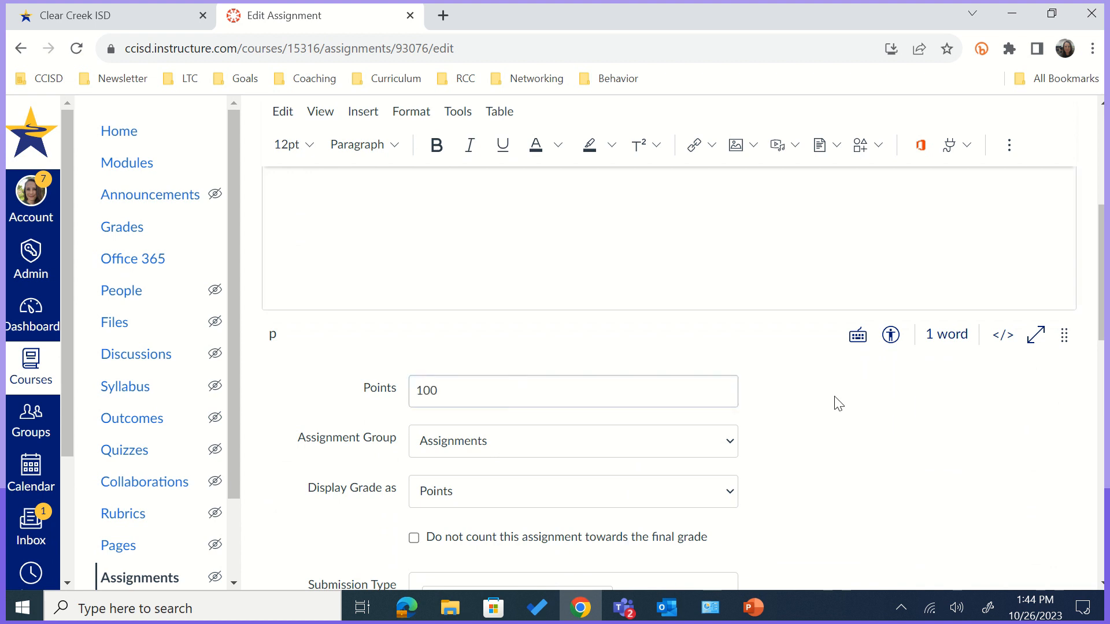
click(839, 403)
Set the submission type to Online and enable Student Annotation as the entry option
scroll(610, 457, down, 2)
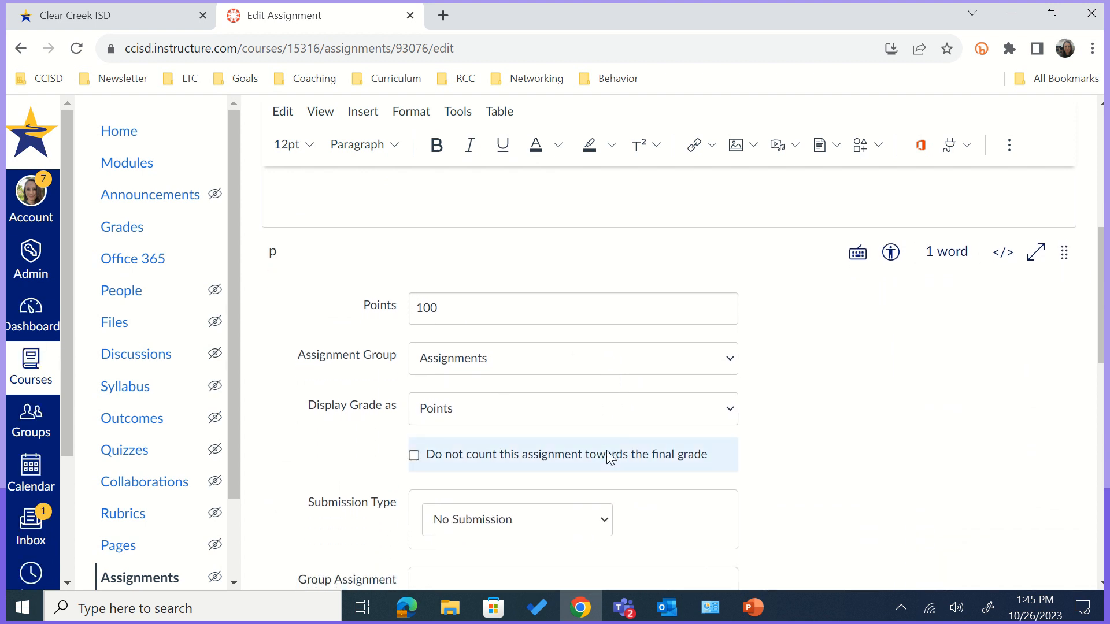
scroll(608, 415, down, 2)
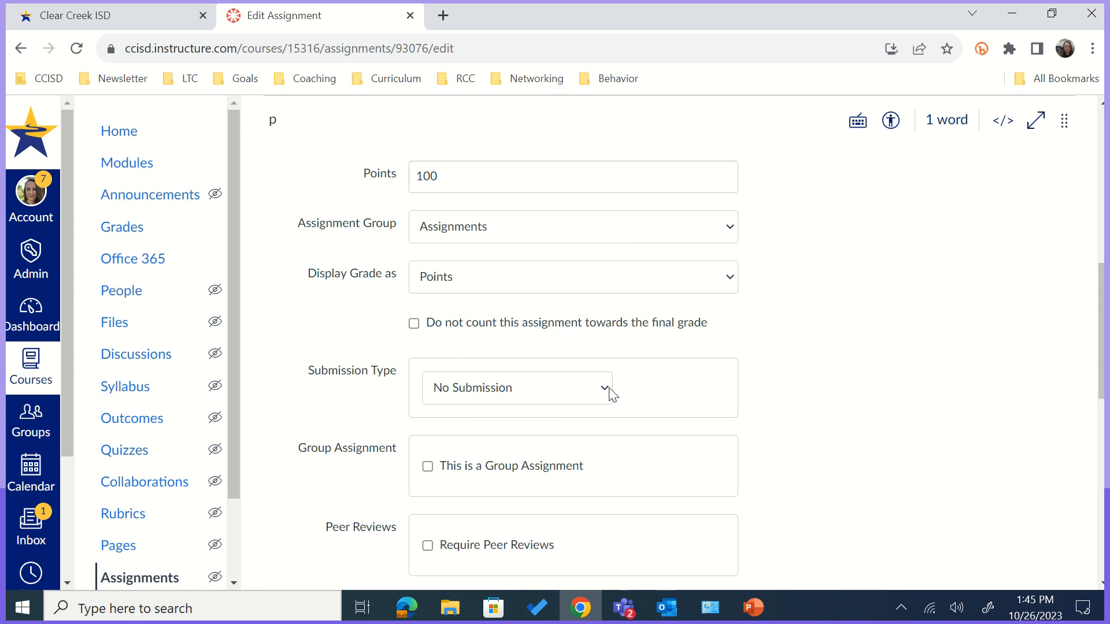
click(606, 390)
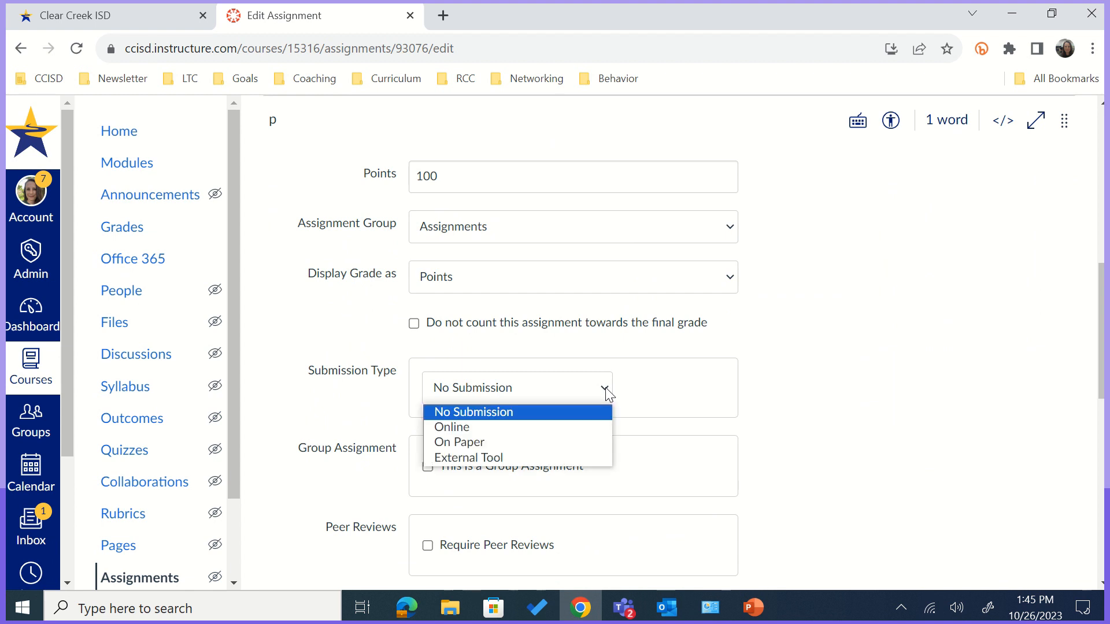
click(579, 428)
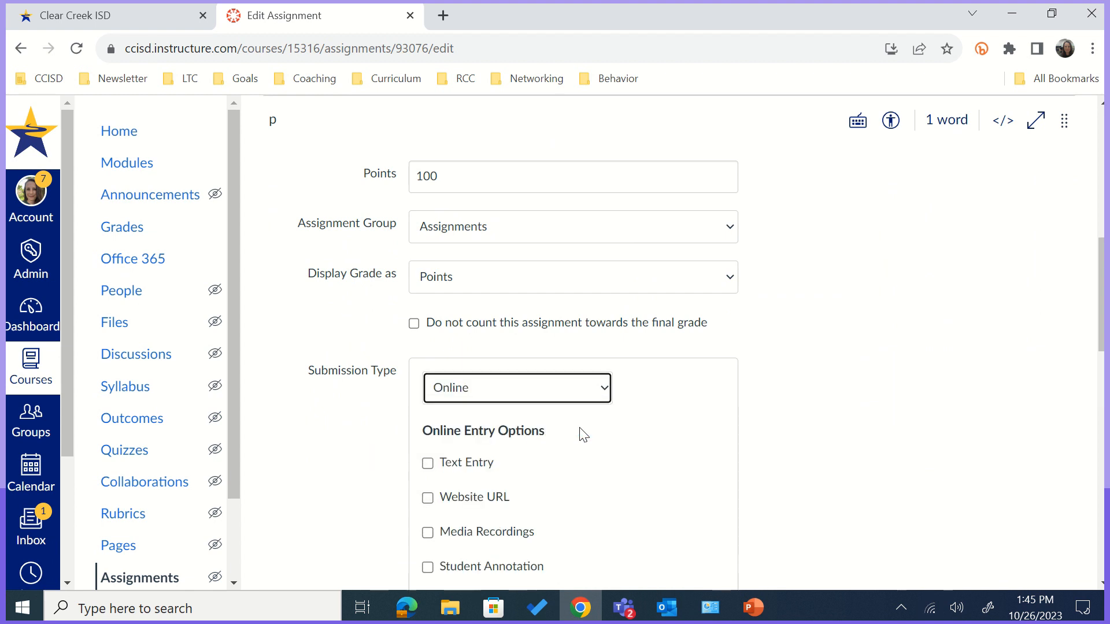
scroll(583, 434, down, 2)
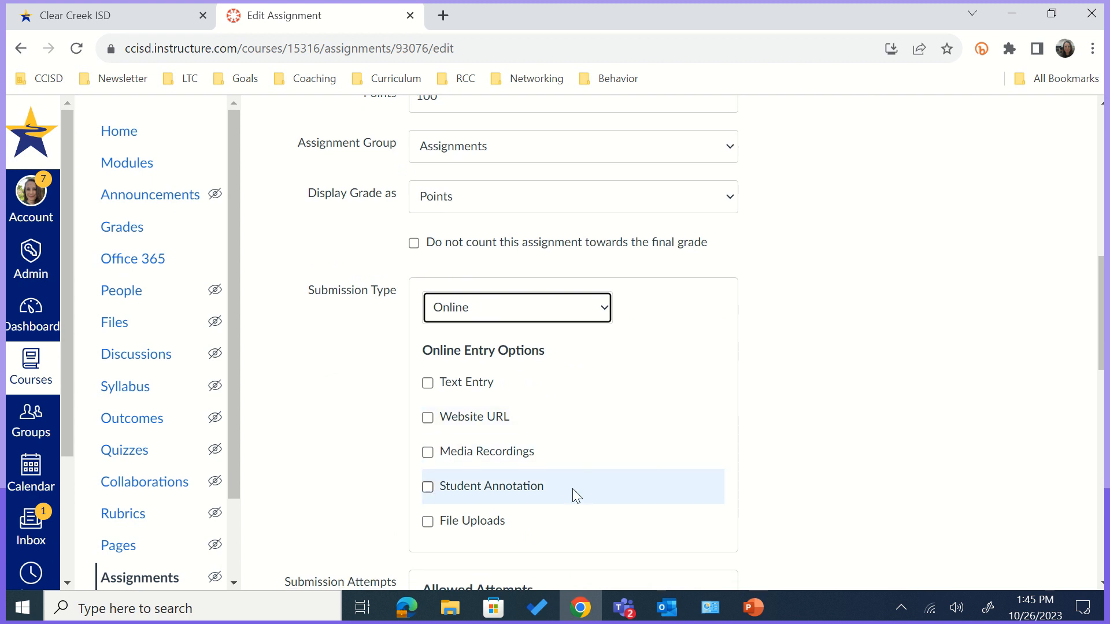
click(428, 488)
Upload "Image I survived the American Rev pg 16" from the Assignments Video folder inside Canvas as the document for student annotation
scroll(429, 495, down, 2)
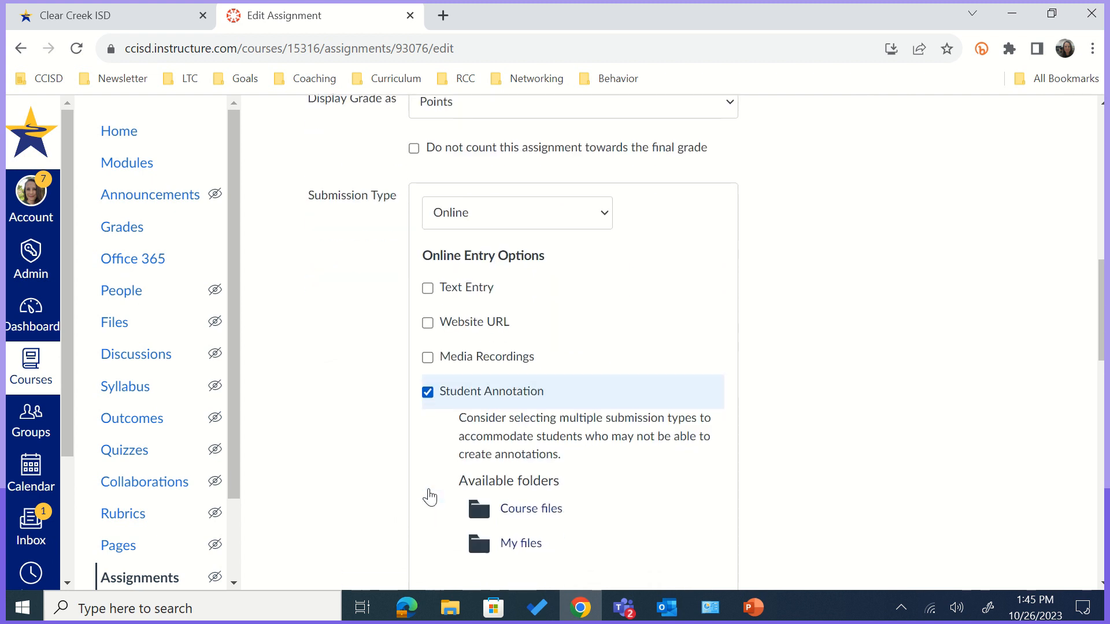
scroll(431, 496, down, 1)
scroll(432, 496, down, 1)
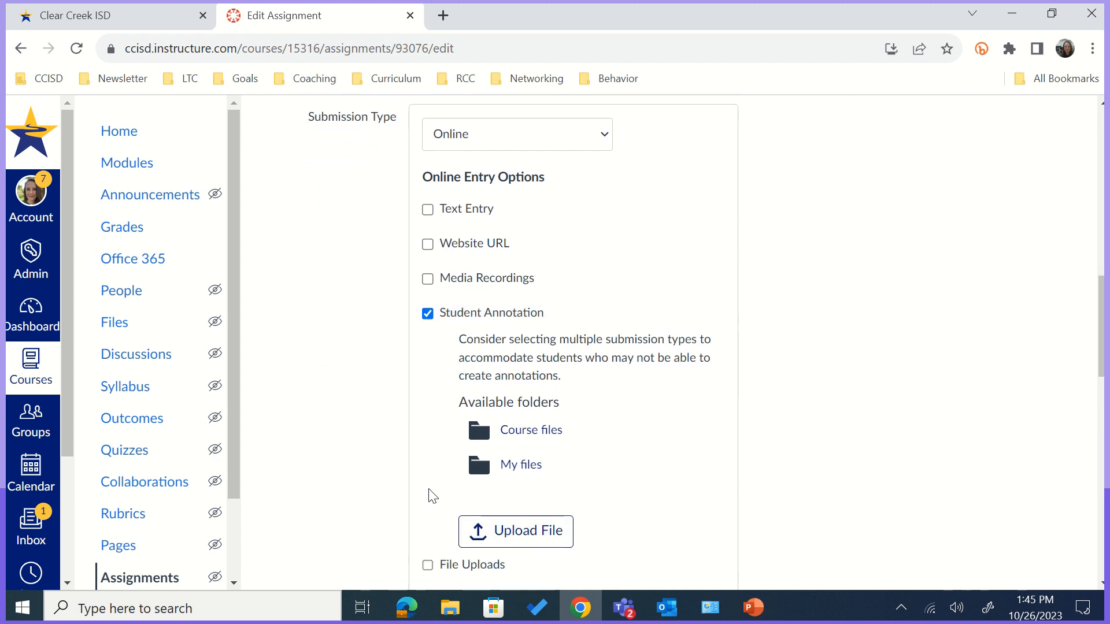
click(518, 544)
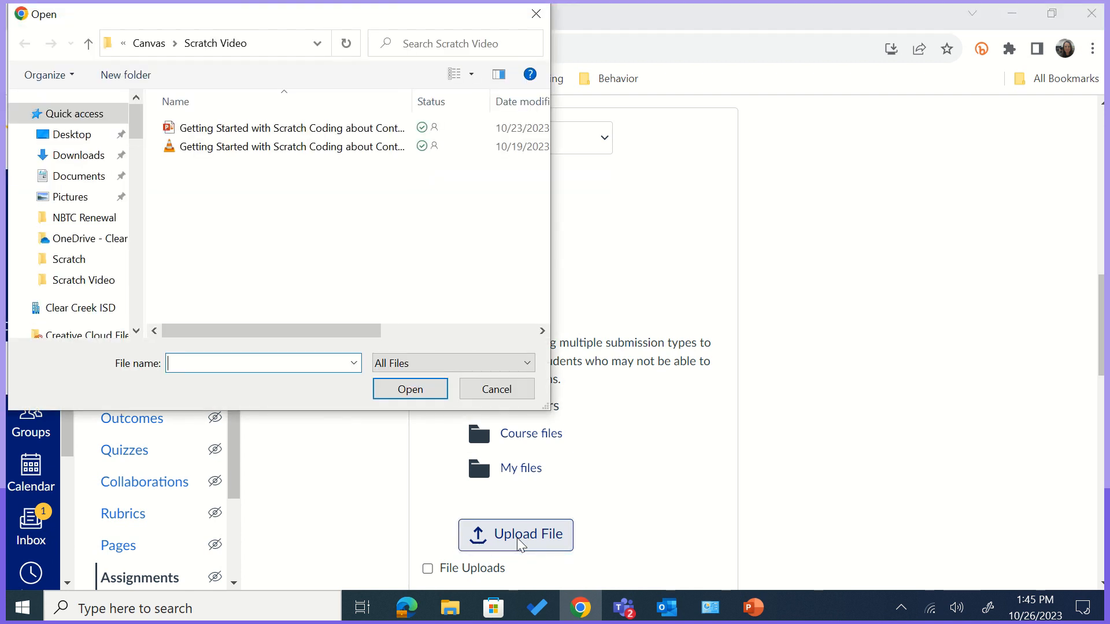
scroll(114, 289, down, 2)
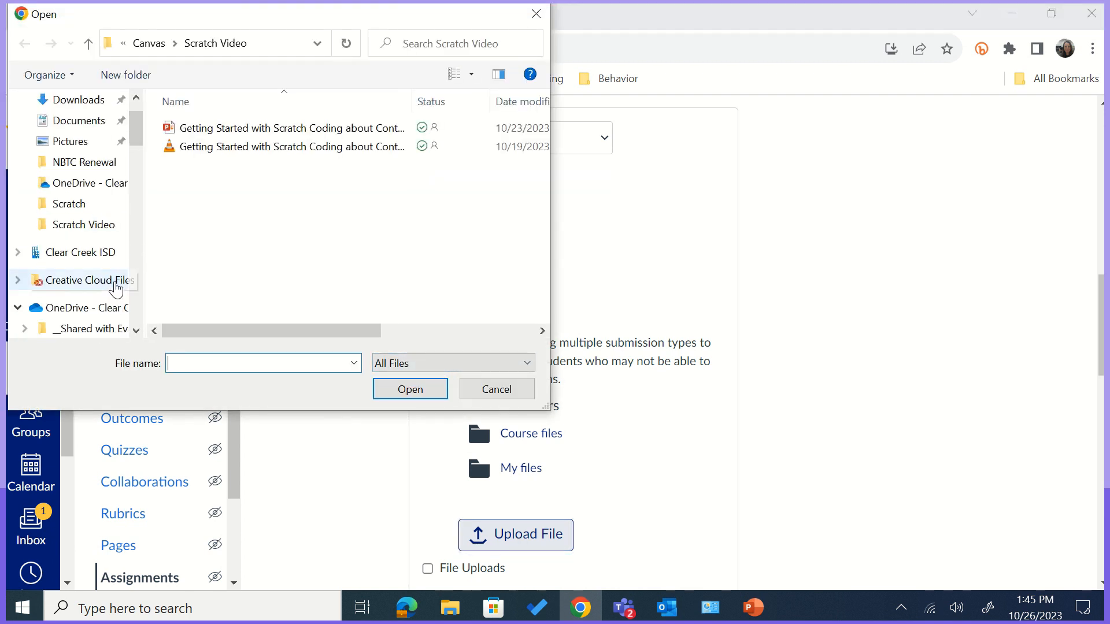
scroll(116, 288, down, 5)
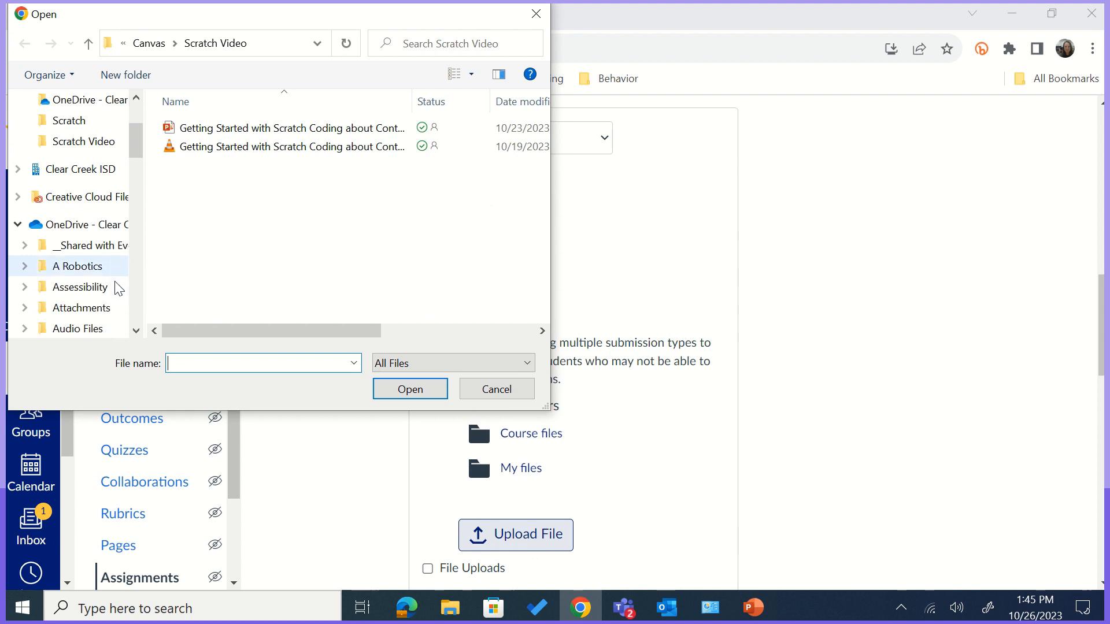
scroll(117, 288, down, 3)
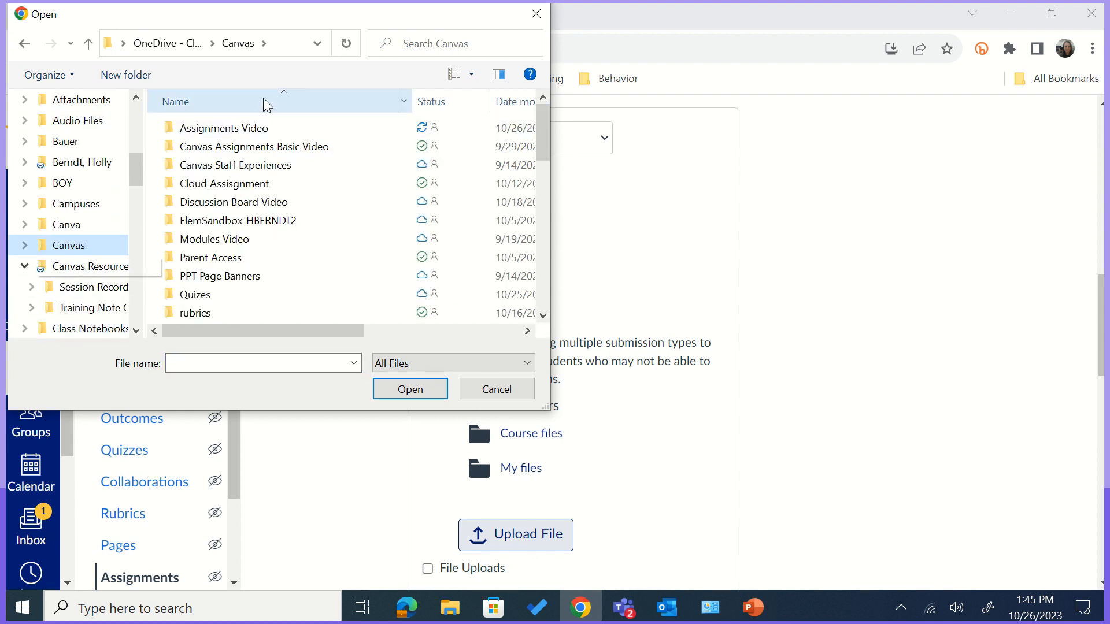
click(256, 129)
double_click(255, 128)
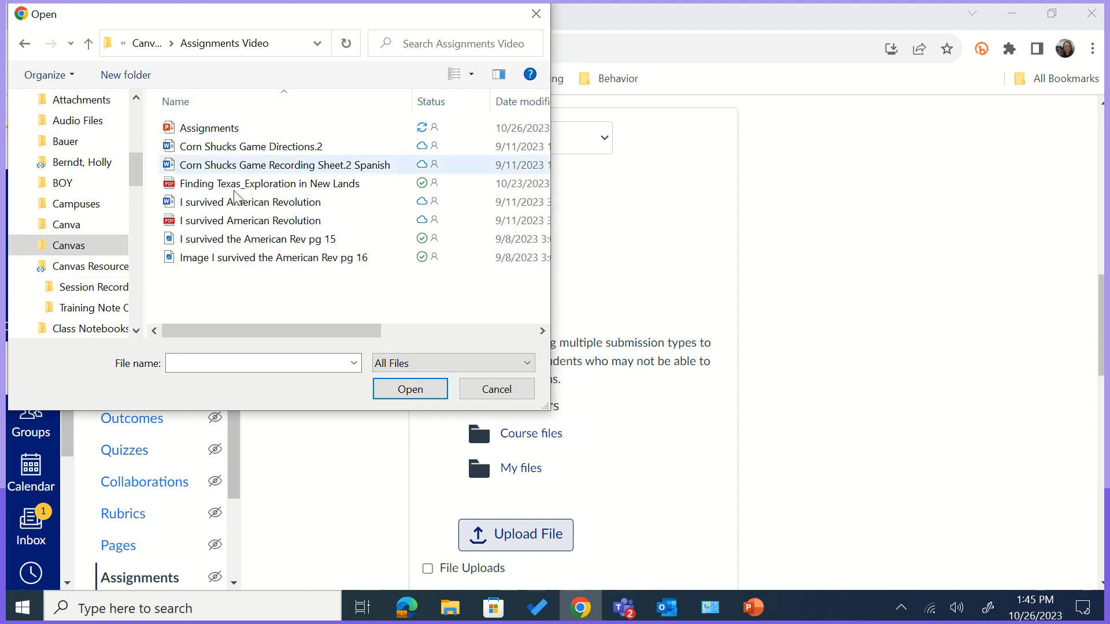
double_click(230, 259)
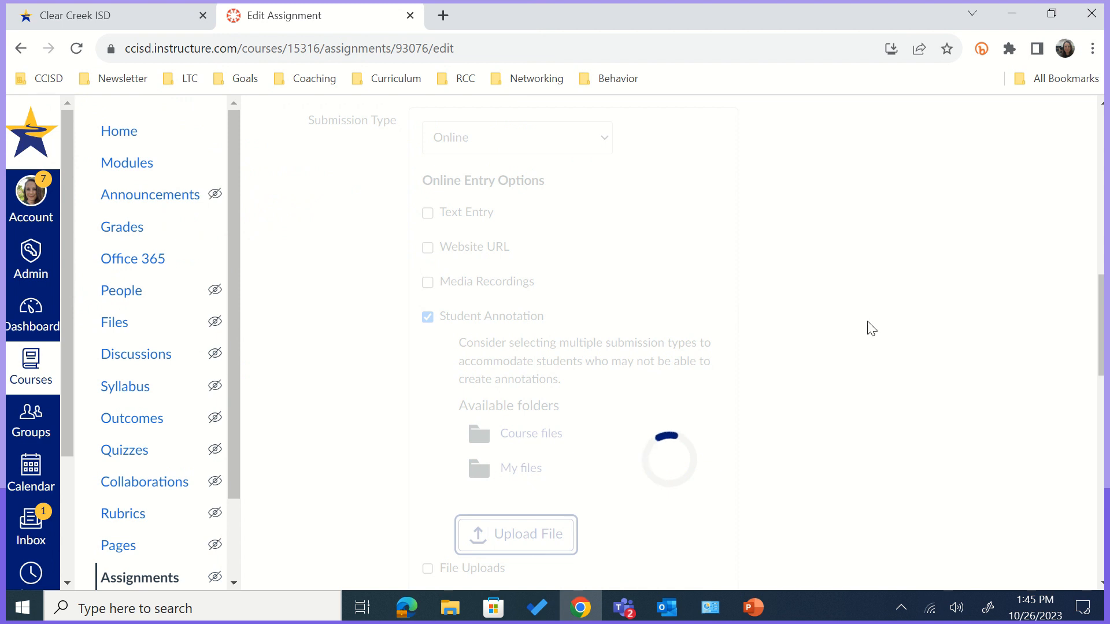
scroll(950, 366, down, 1)
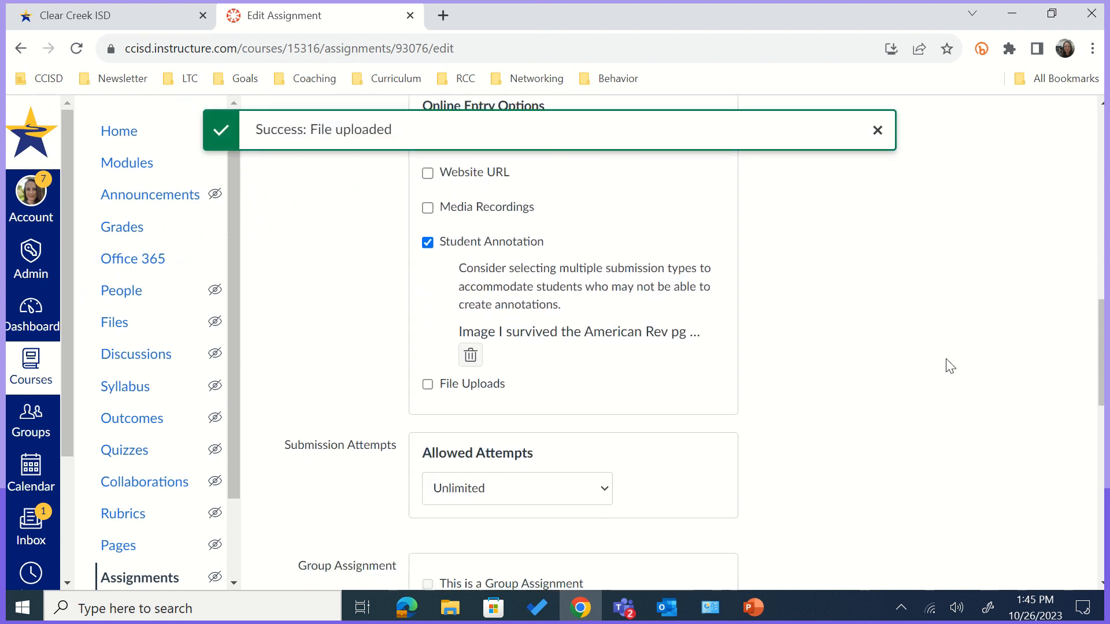
scroll(946, 366, down, 2)
scroll(944, 366, up, 3)
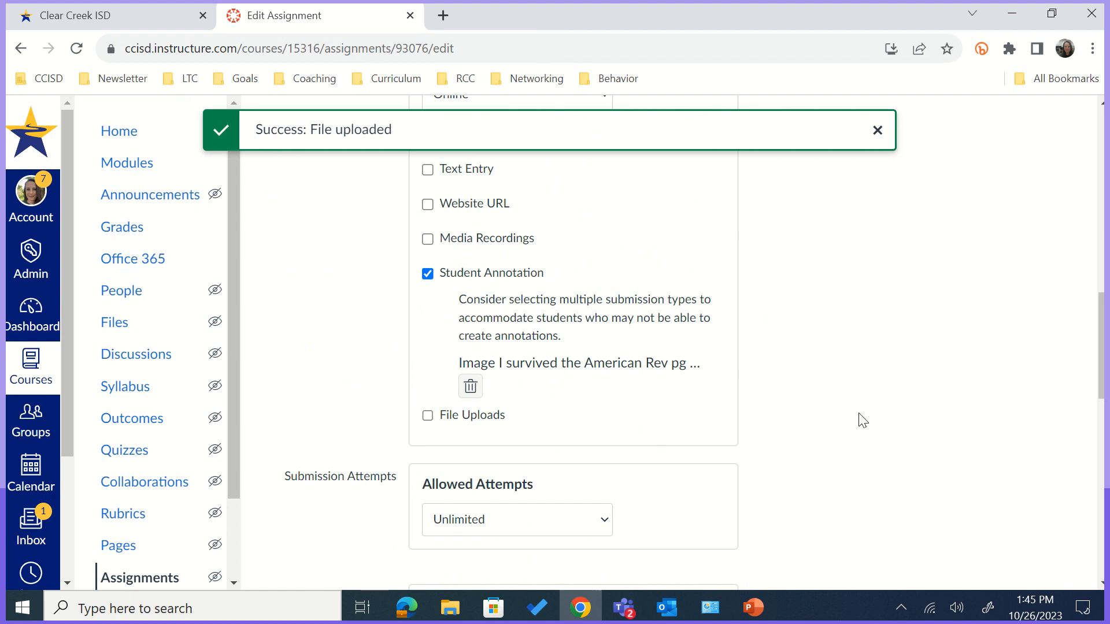
scroll(862, 420, down, 2)
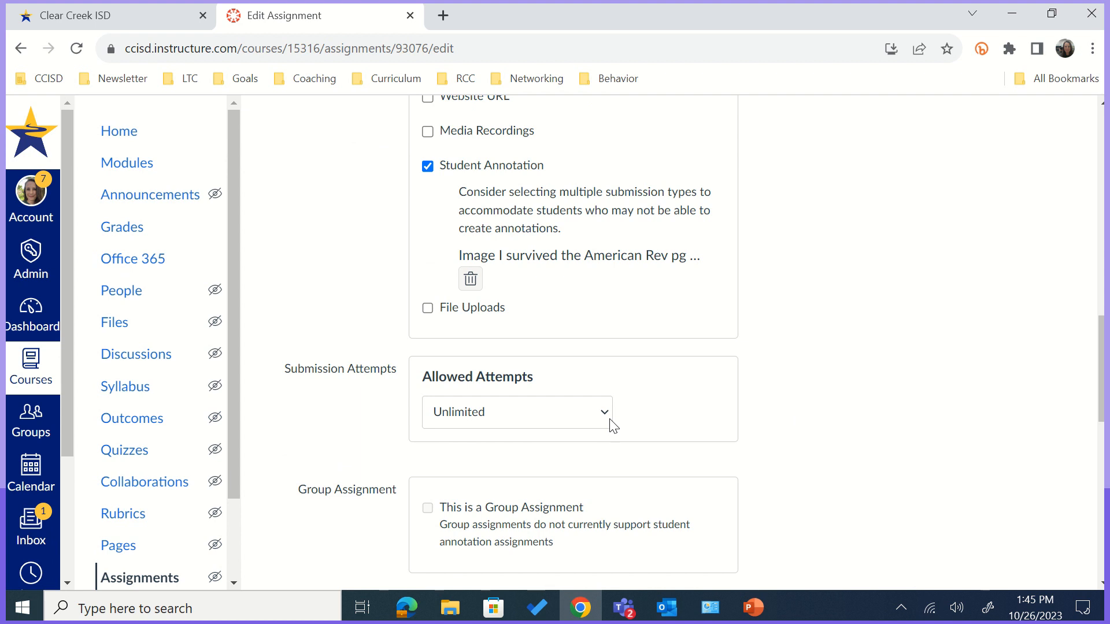
Save the Readers Response assignment without publishing it, leaving it assigned to Everyone with no due or availability dates
scroll(613, 427, down, 5)
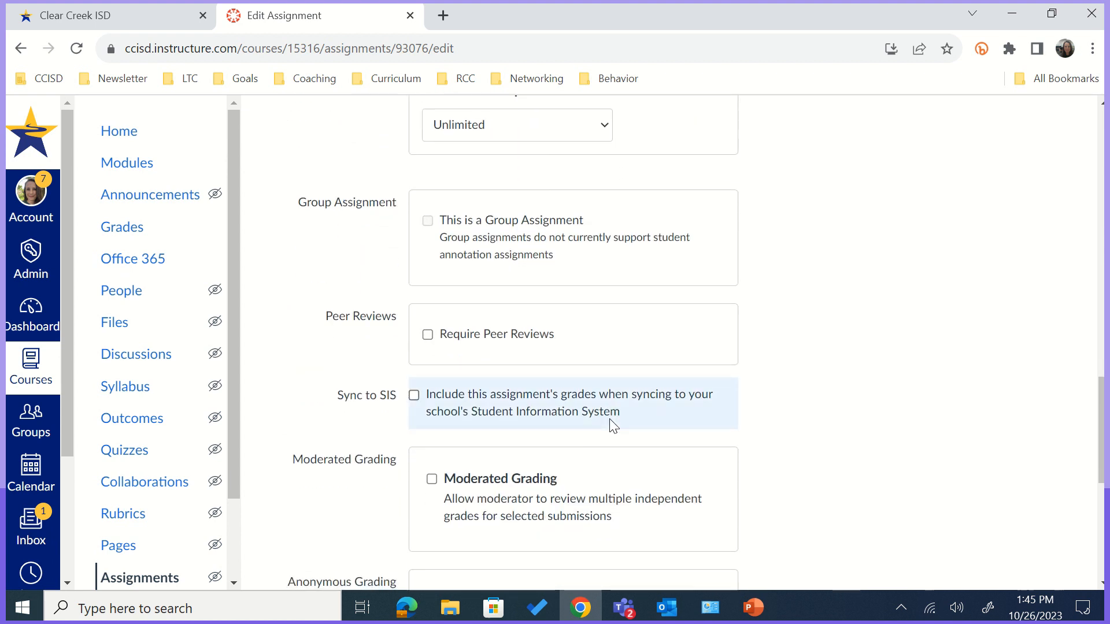
scroll(612, 427, down, 2)
scroll(613, 426, down, 2)
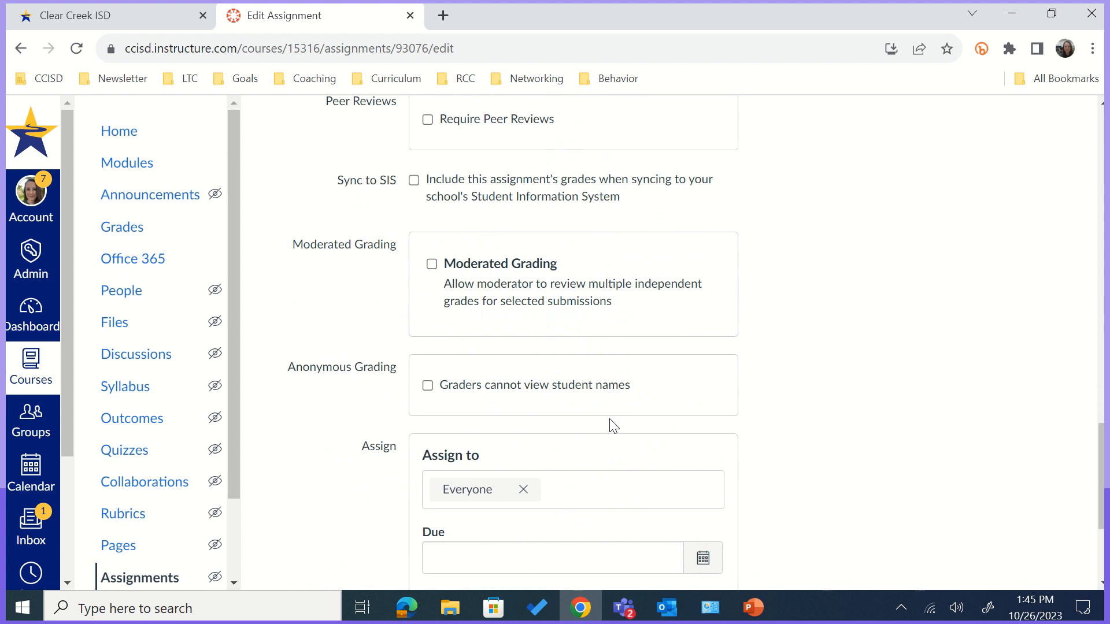
scroll(613, 427, down, 2)
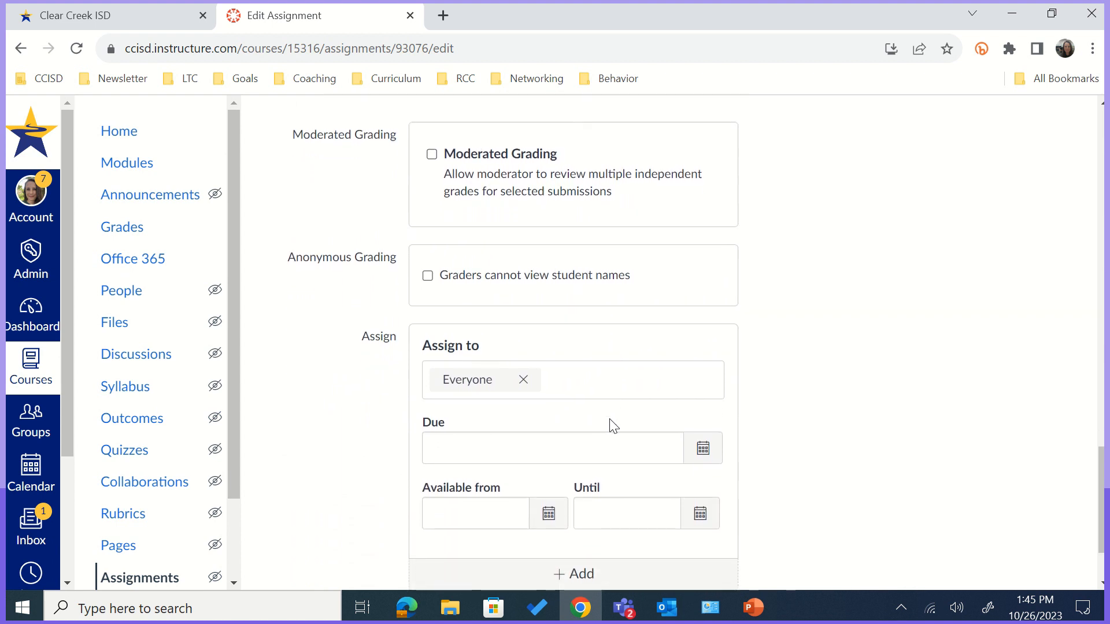
scroll(613, 427, down, 1)
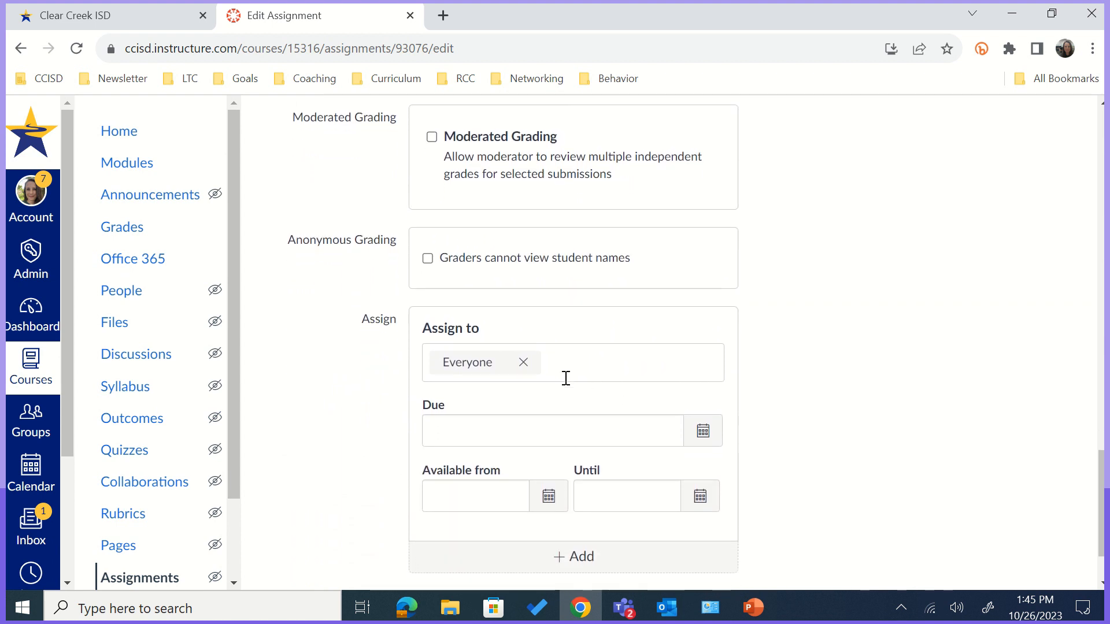
scroll(566, 378, down, 1)
scroll(566, 379, down, 1)
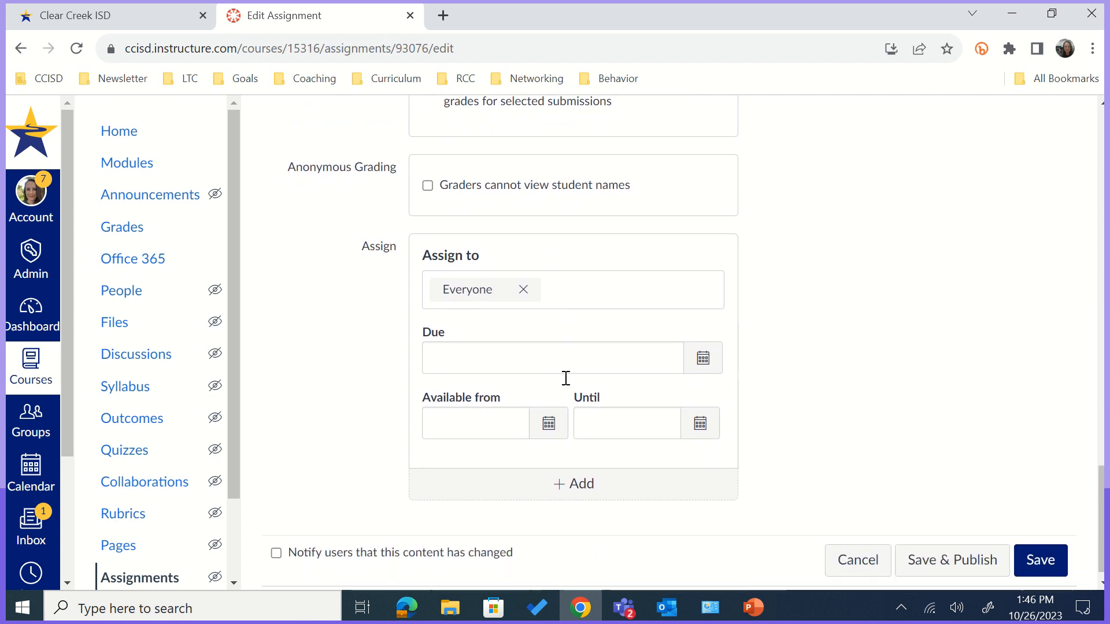
scroll(566, 378, down, 1)
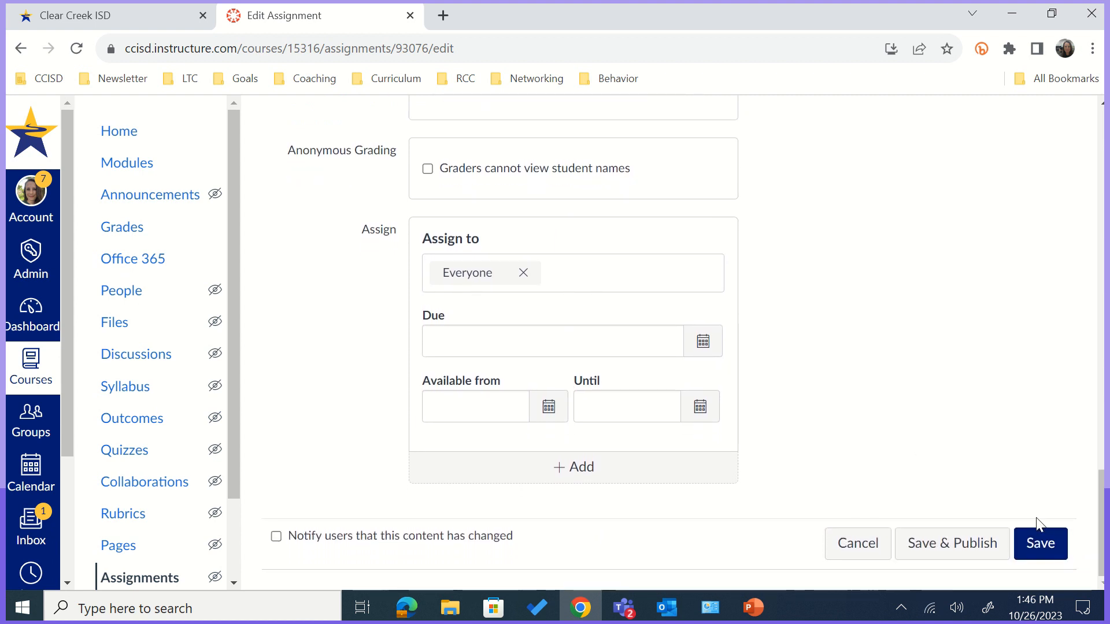
click(1037, 542)
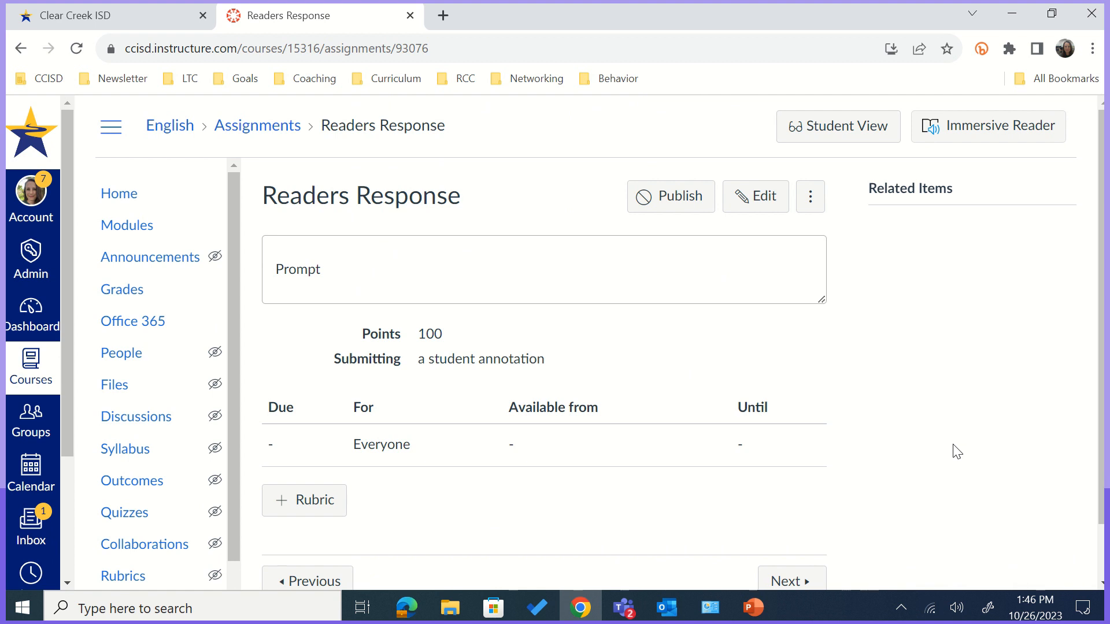
Publish the Readers Response assignment from the Unit 1- Nonfiction Text Features module in the course's module list
scroll(956, 451, down, 1)
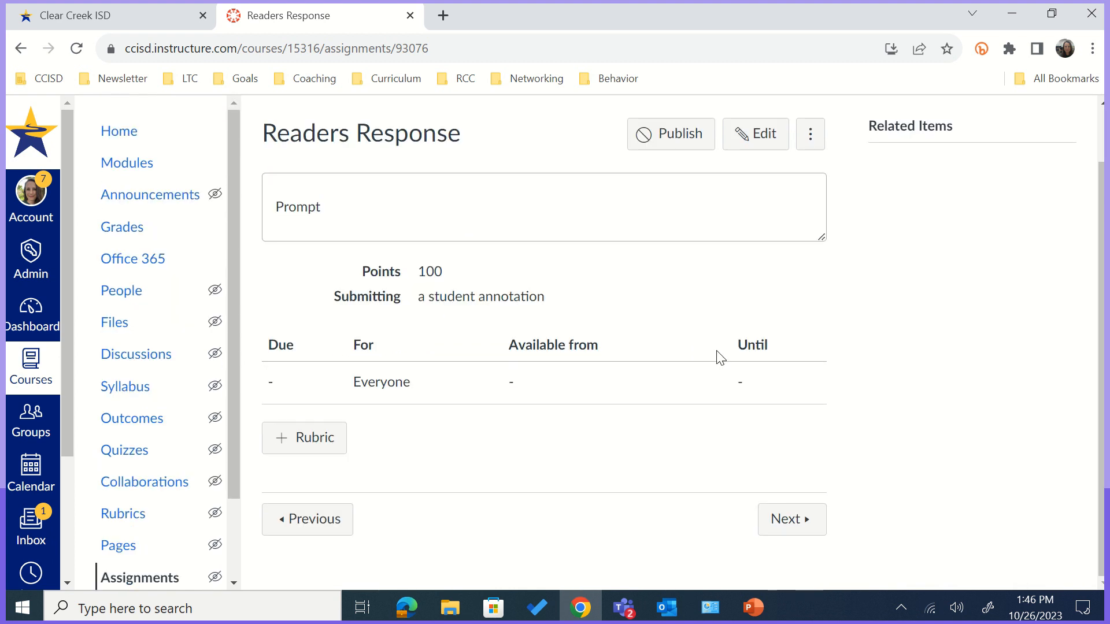
click(142, 167)
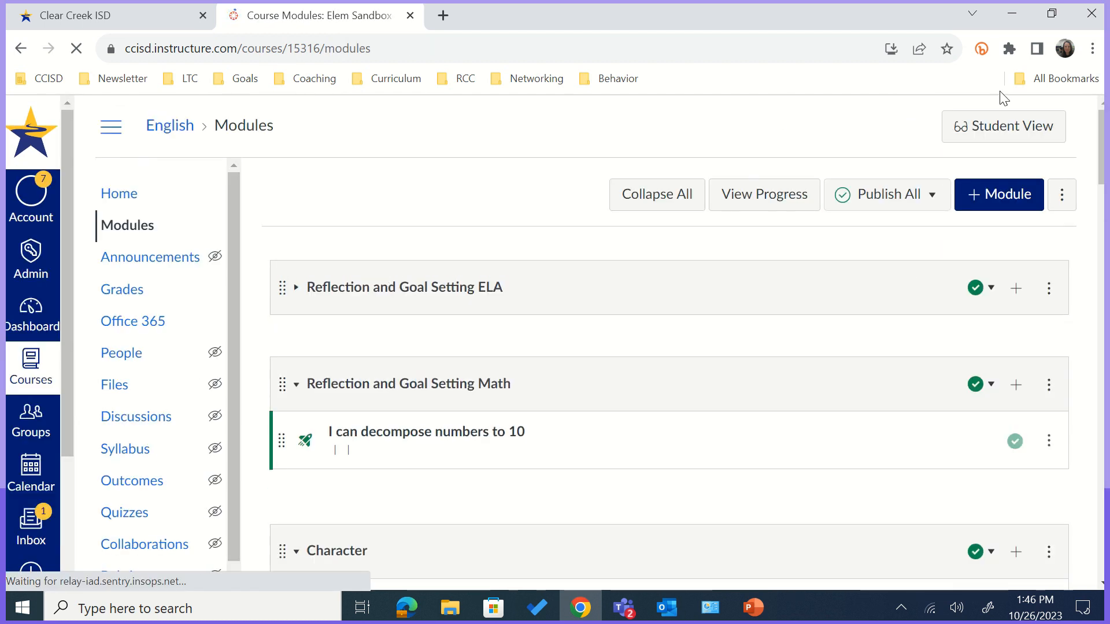
scroll(837, 279, down, 20)
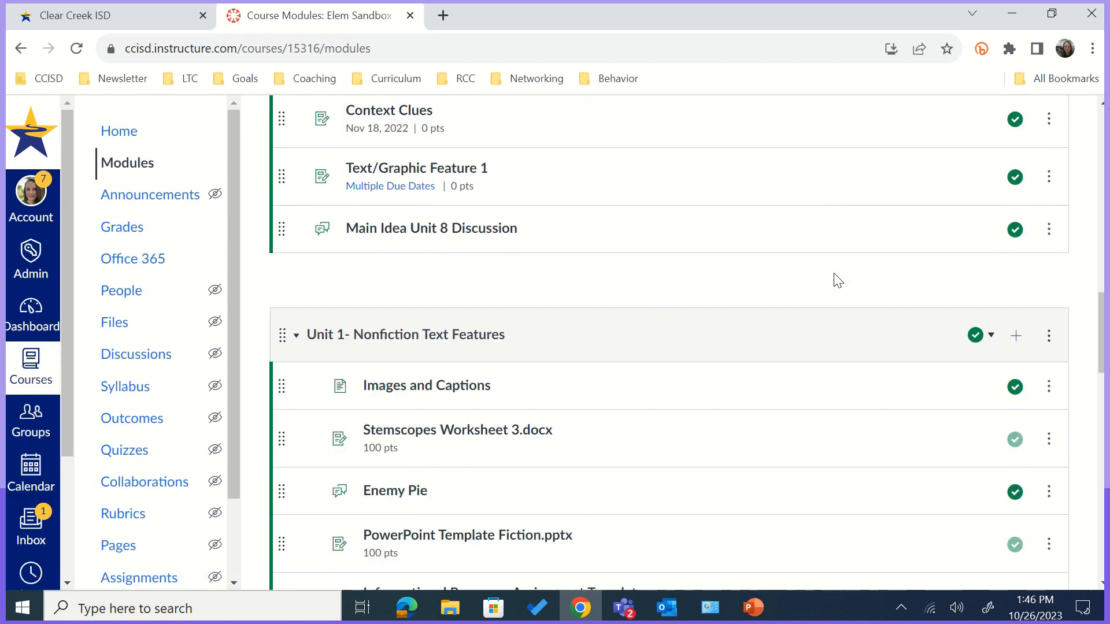
scroll(836, 280, down, 5)
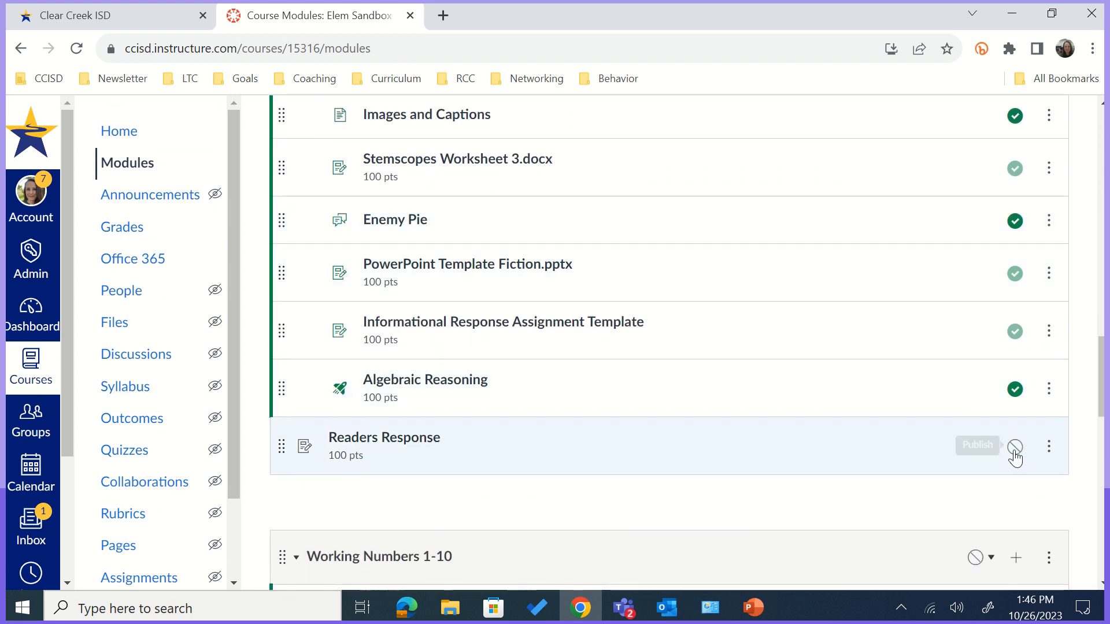
click(1014, 449)
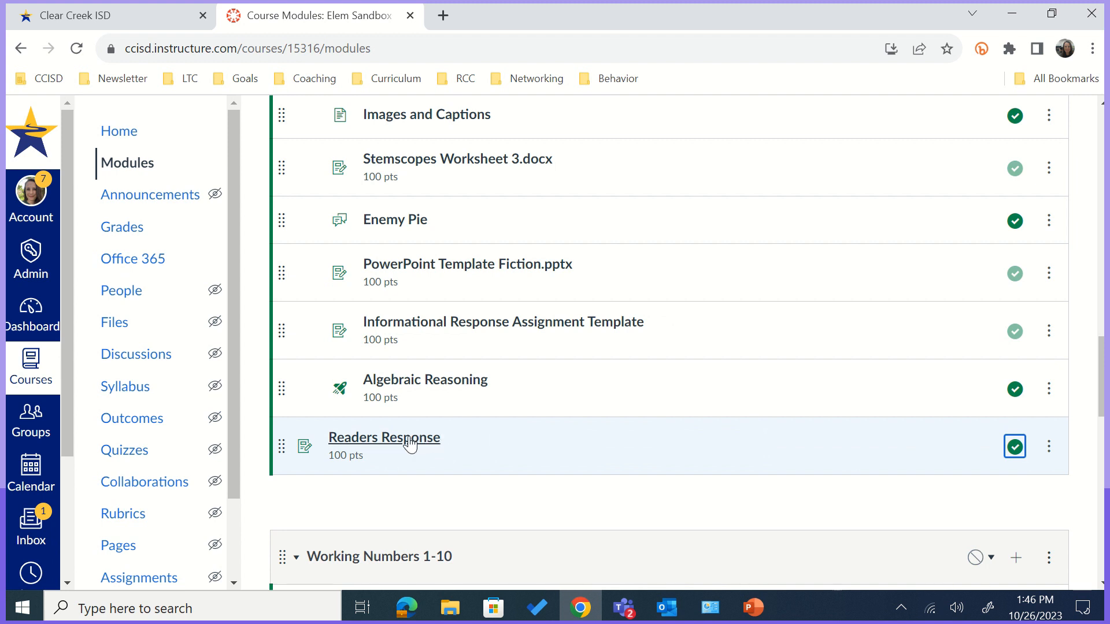
Open the Readers Response assignment in Student View and examine the prompt, the annotation tools and the full document page
click(410, 444)
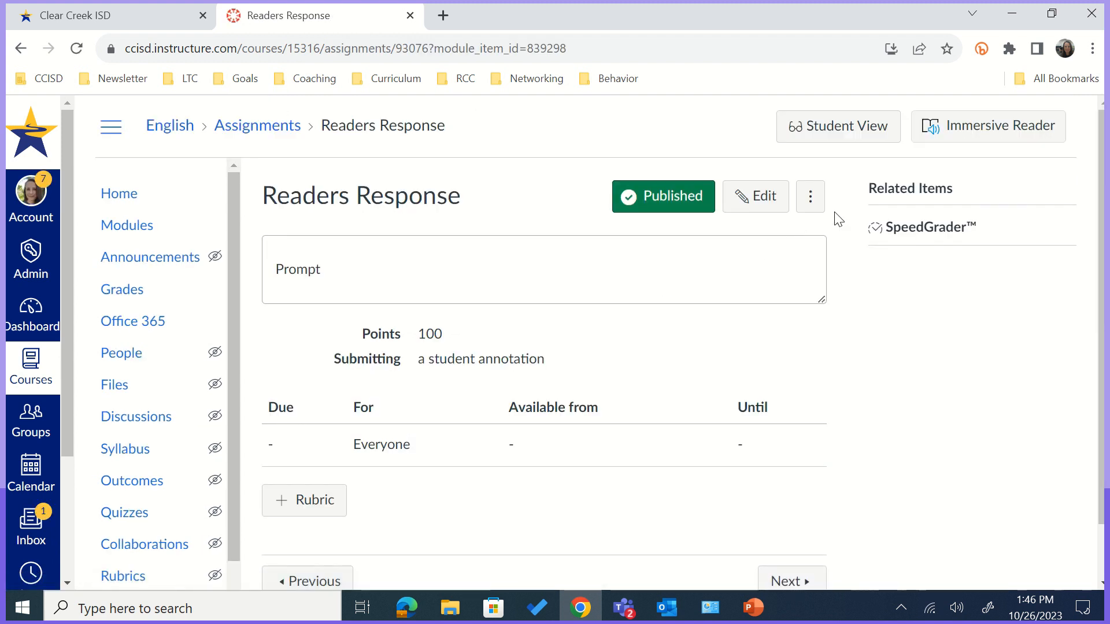
click(878, 144)
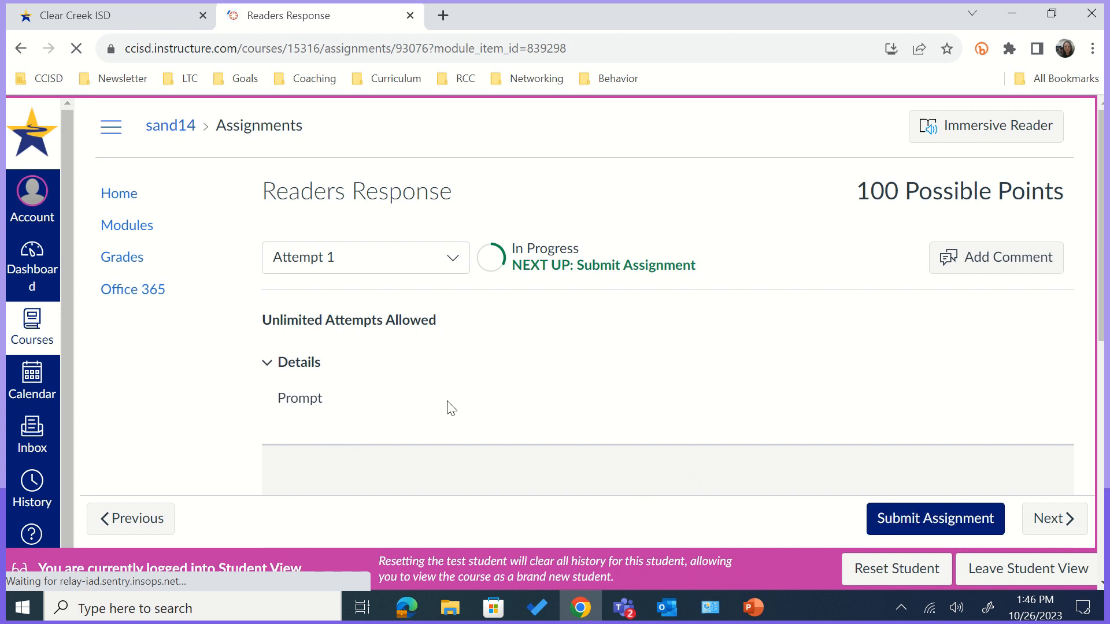
scroll(451, 408, down, 4)
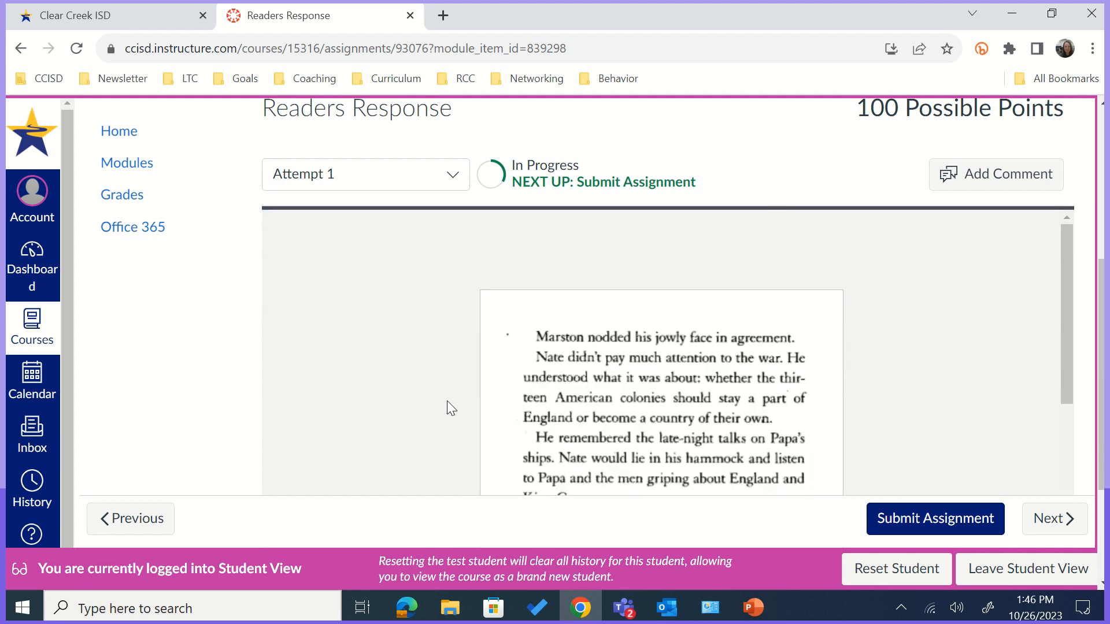
scroll(447, 400, down, 3)
scroll(446, 401, up, 4)
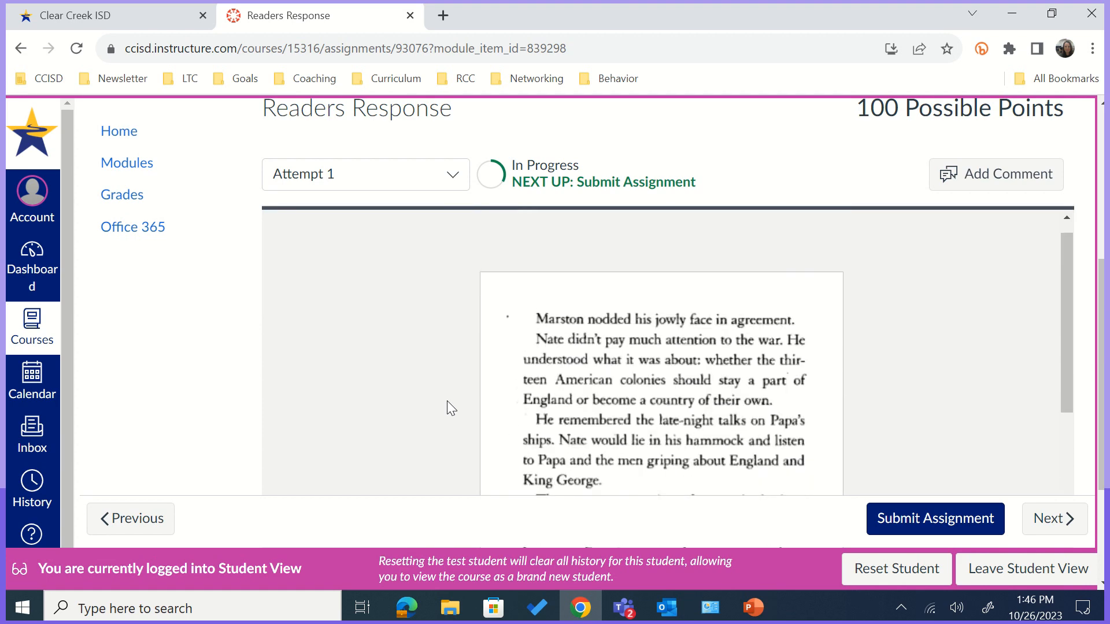
scroll(448, 405, up, 2)
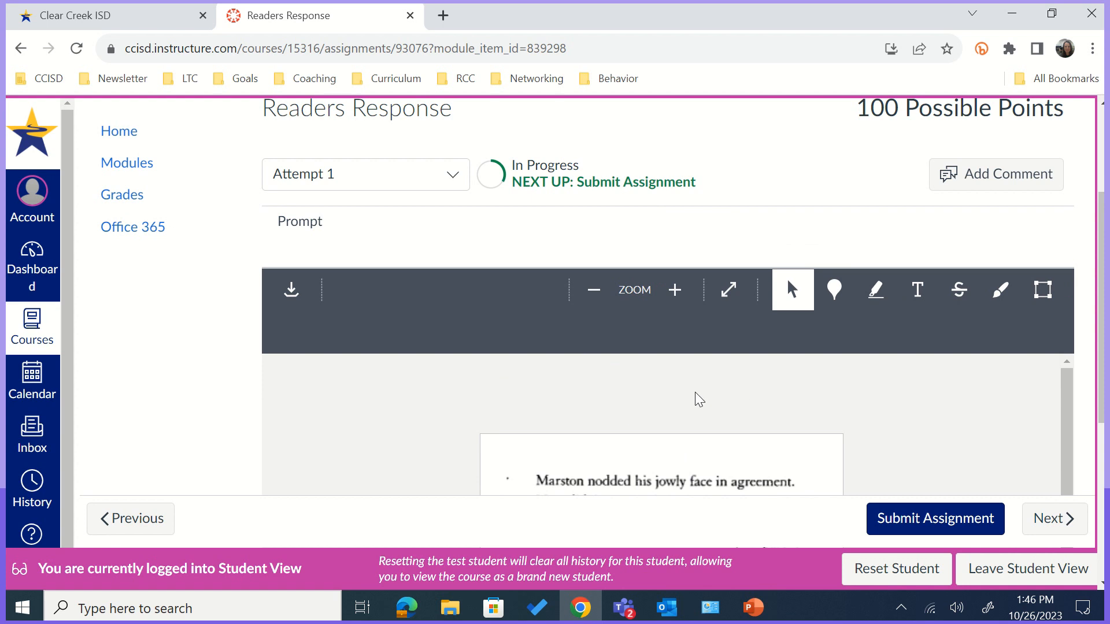
scroll(690, 411, down, 2)
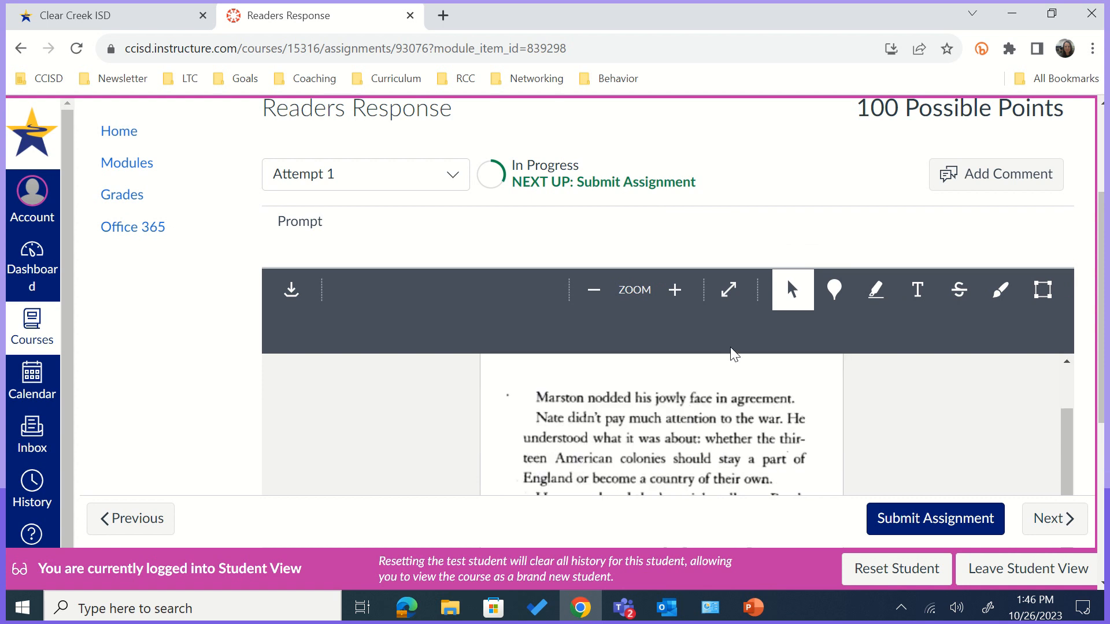
scroll(912, 408, down, 1)
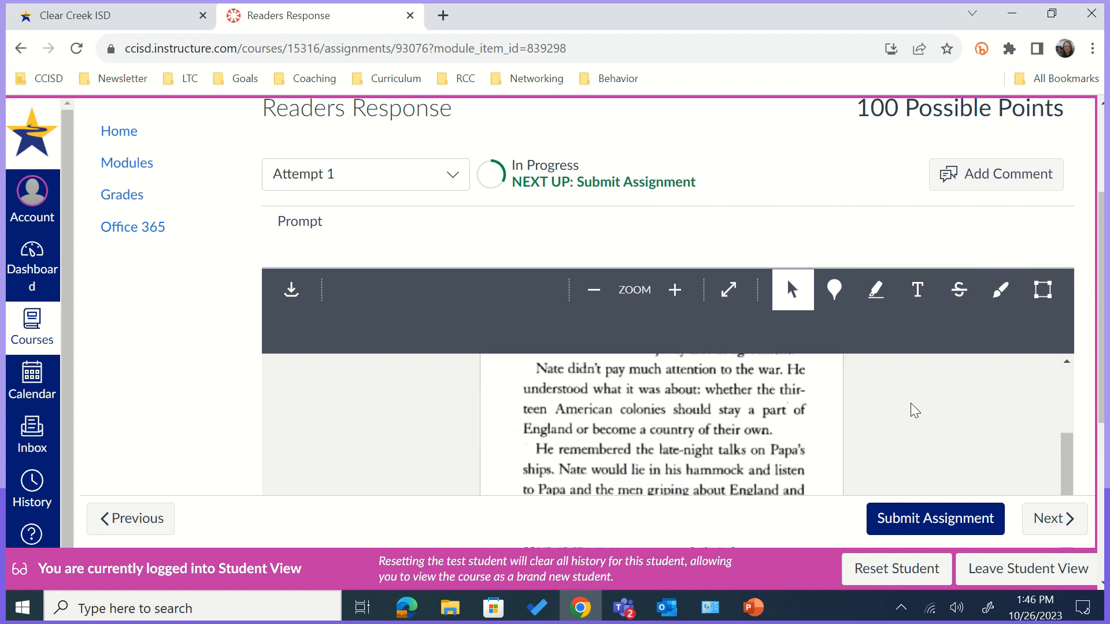
scroll(936, 392, down, 5)
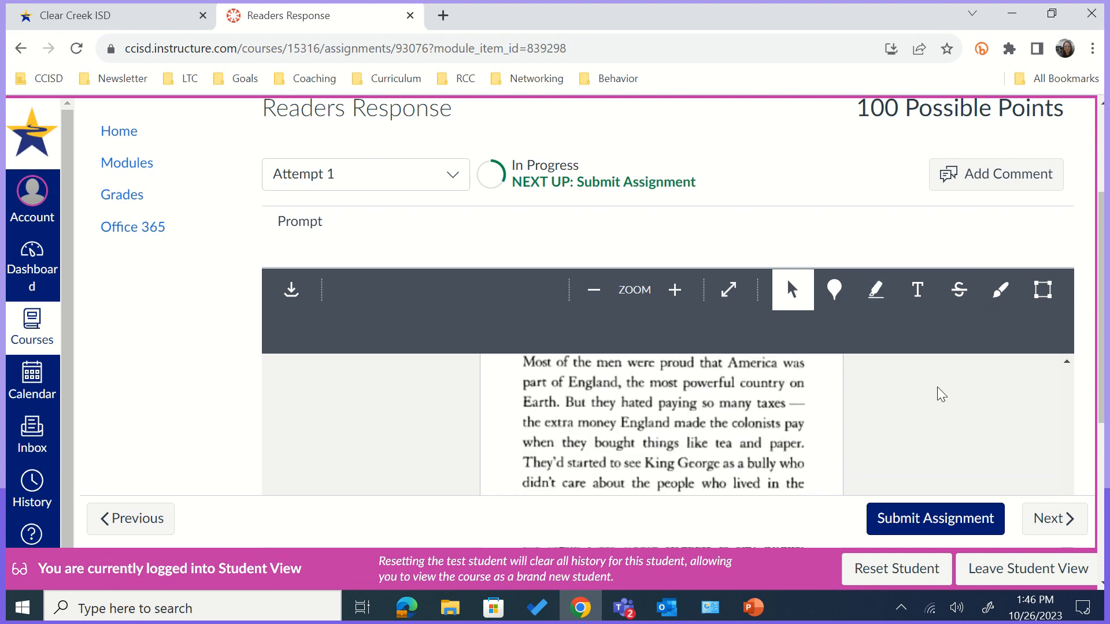
scroll(937, 388, down, 3)
scroll(940, 394, up, 5)
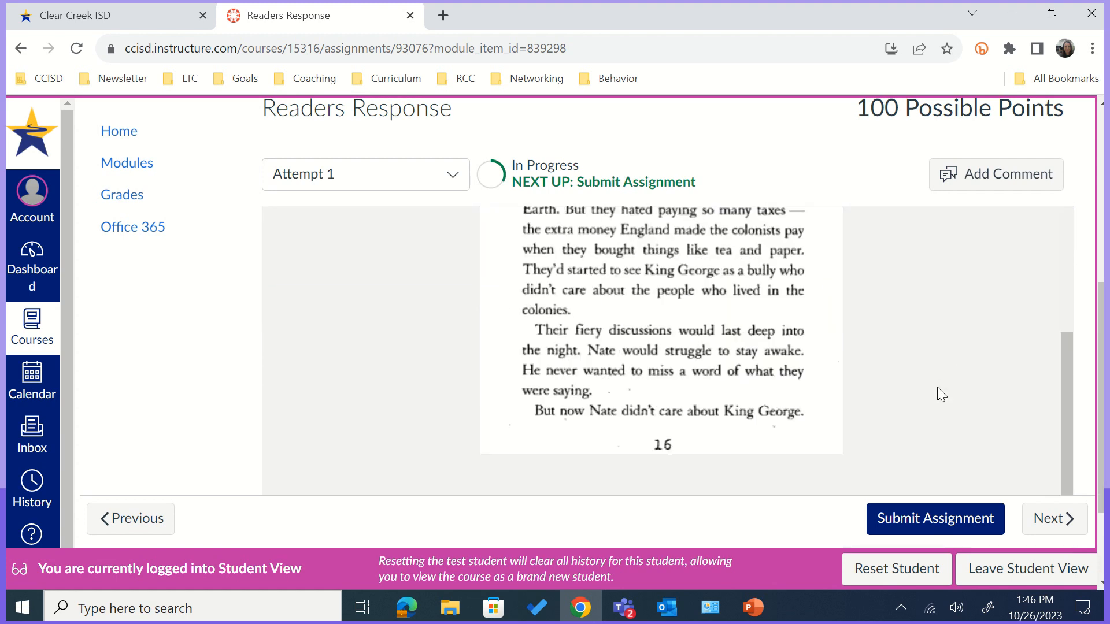
mouse_move(586, 19)
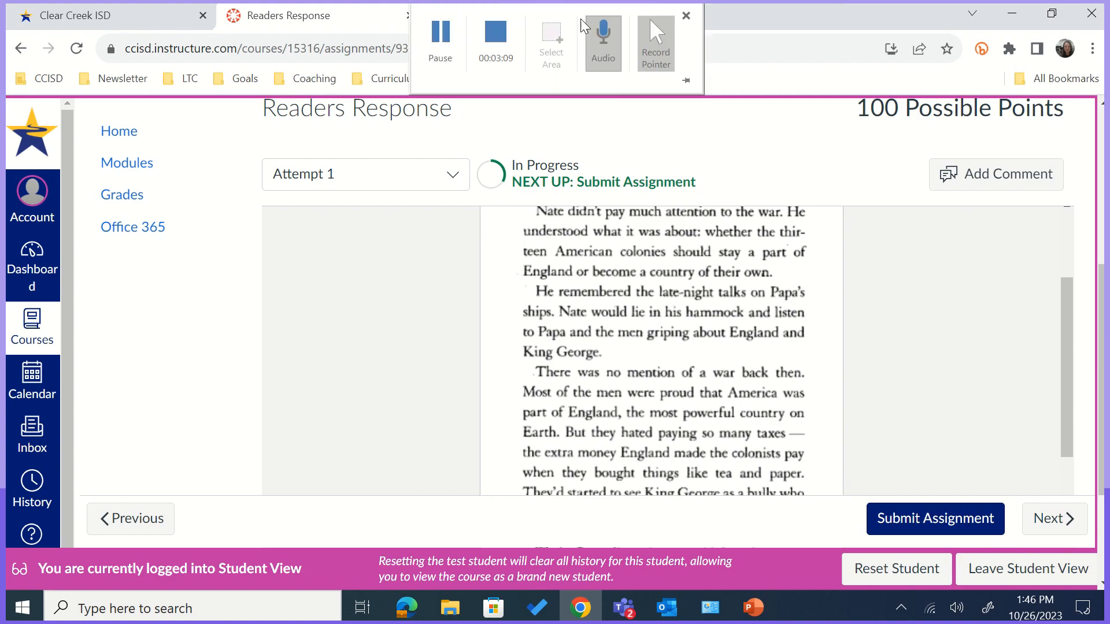